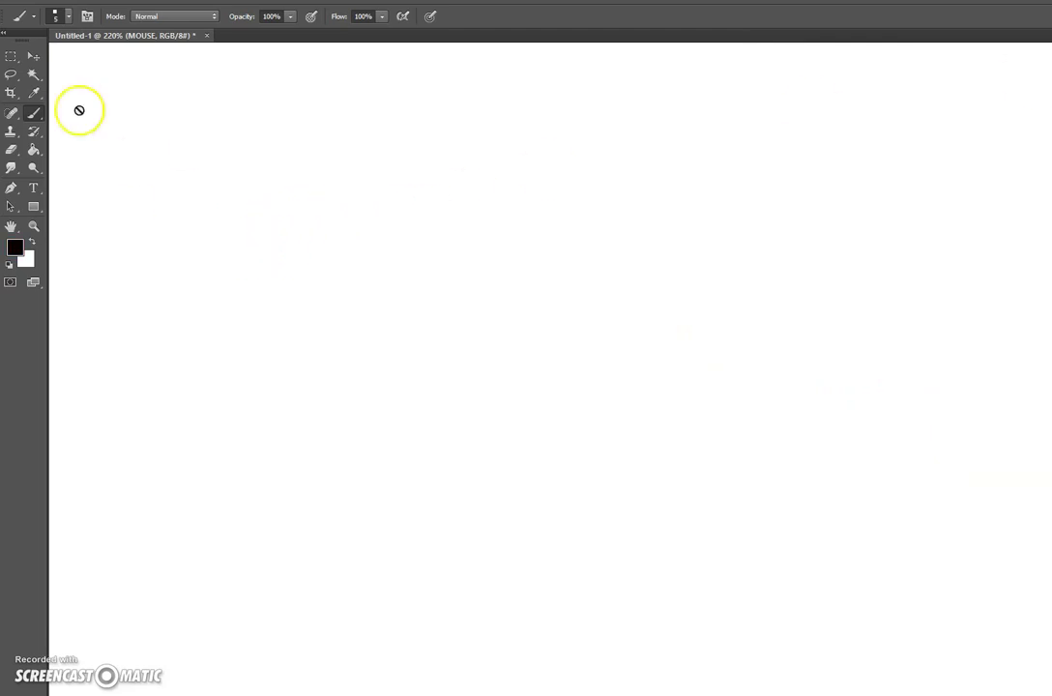
Rasterize the MOUSE type layer and brush two overlapping oval cartoon eyes with black pupils on Layer 1
{"action": "left_click", "coordinate": [255, 285]}
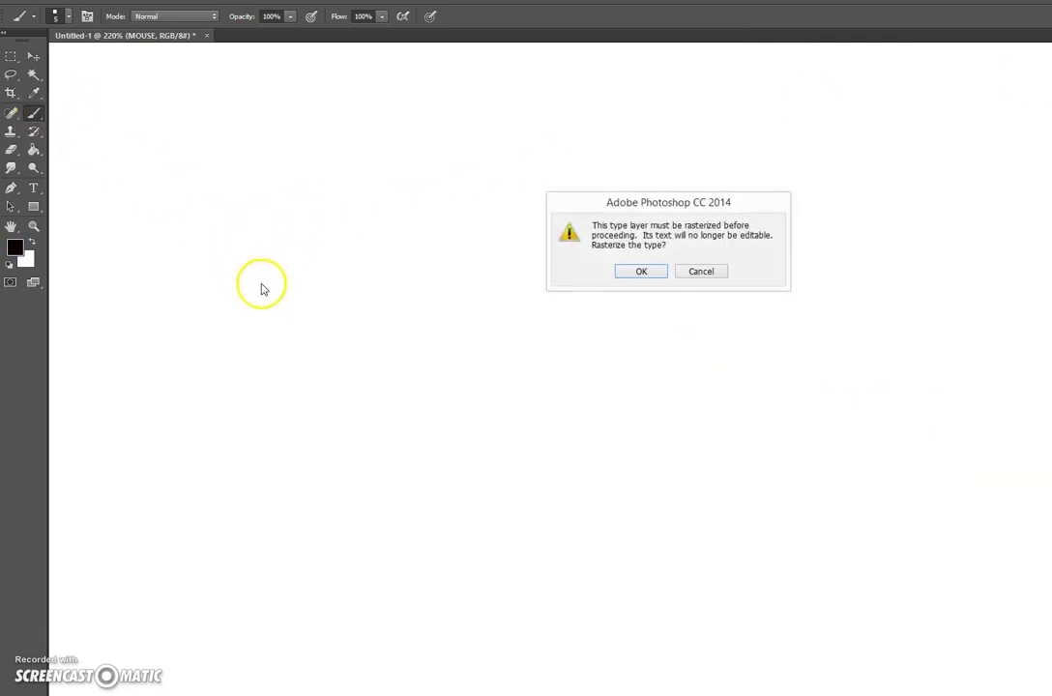
{"action": "left_click", "coordinate": [638, 273]}
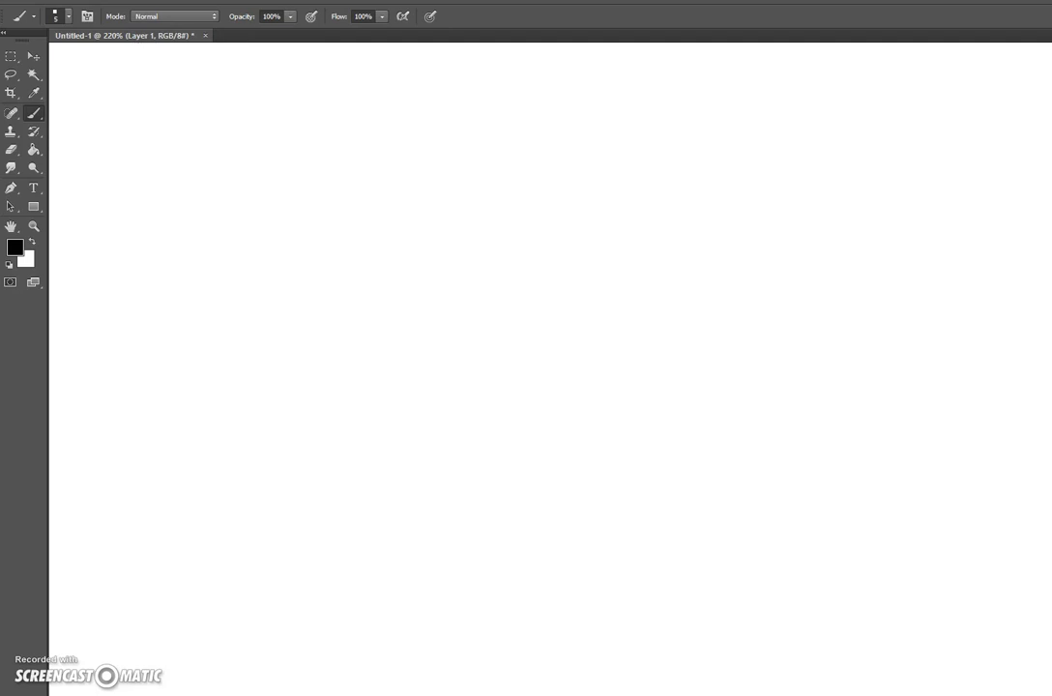
{"action": "mouse_move", "coordinate": [307, 340]}
{"action": "left_mouse_down"}
{"action": "mouse_move", "coordinate": [276, 273]}
{"action": "mouse_move", "coordinate": [285, 217]}
{"action": "mouse_move", "coordinate": [304, 187]}
{"action": "mouse_move", "coordinate": [360, 164]}
{"action": "mouse_move", "coordinate": [416, 187]}
{"action": "mouse_move", "coordinate": [440, 253]}
{"action": "mouse_move", "coordinate": [424, 336]}
{"action": "mouse_move", "coordinate": [386, 358]}
{"action": "mouse_move", "coordinate": [329, 357]}
{"action": "mouse_move", "coordinate": [296, 331]}
{"action": "left_mouse_up"}
{"action": "mouse_move", "coordinate": [428, 197]}
{"action": "left_mouse_down"}
{"action": "mouse_move", "coordinate": [481, 163]}
{"action": "mouse_move", "coordinate": [526, 181]}
{"action": "mouse_move", "coordinate": [551, 223]}
{"action": "mouse_move", "coordinate": [555, 261]}
{"action": "mouse_move", "coordinate": [545, 301]}
{"action": "mouse_move", "coordinate": [506, 344]}
{"action": "mouse_move", "coordinate": [406, 348]}
{"action": "left_mouse_up"}
{"action": "mouse_move", "coordinate": [414, 285]}
{"action": "left_mouse_down"}
{"action": "mouse_move", "coordinate": [416, 259]}
{"action": "mouse_move", "coordinate": [418, 267]}
{"action": "left_mouse_up"}
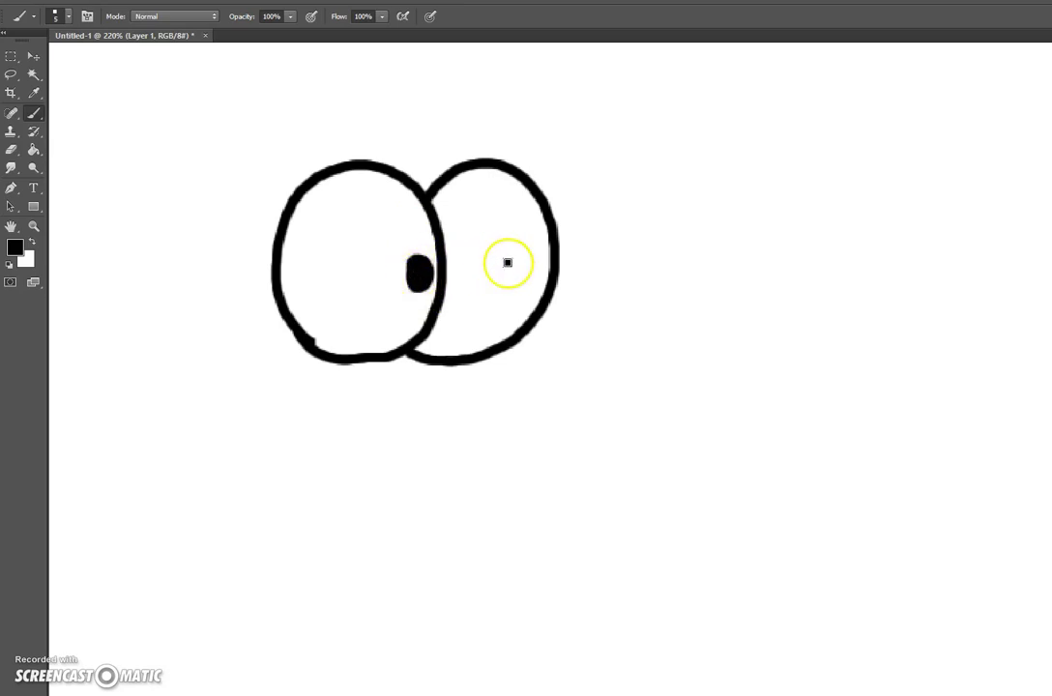
{"action": "left_click_drag", "start_coordinate": [523, 262], "coordinate": [532, 276]}
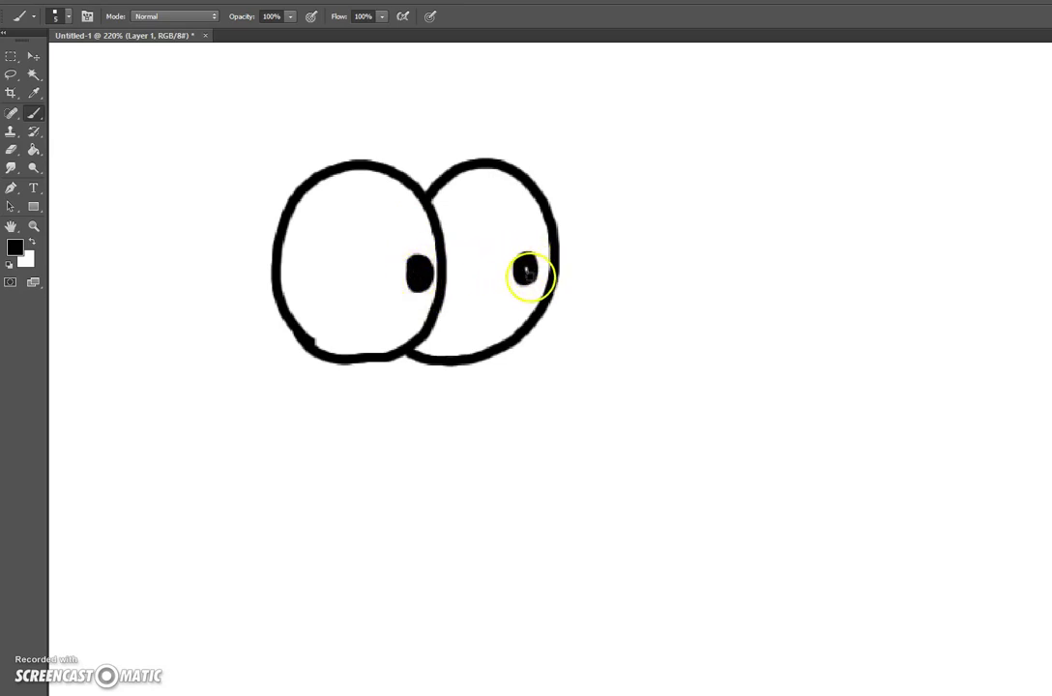
Brush a curved black smile beneath the eyes, undoing the first version and redrawing it slightly lower
{"action": "mouse_move", "coordinate": [320, 408]}
{"action": "left_mouse_down"}
{"action": "mouse_move", "coordinate": [364, 426]}
{"action": "mouse_move", "coordinate": [448, 420]}
{"action": "mouse_move", "coordinate": [495, 396]}
{"action": "left_mouse_up"}
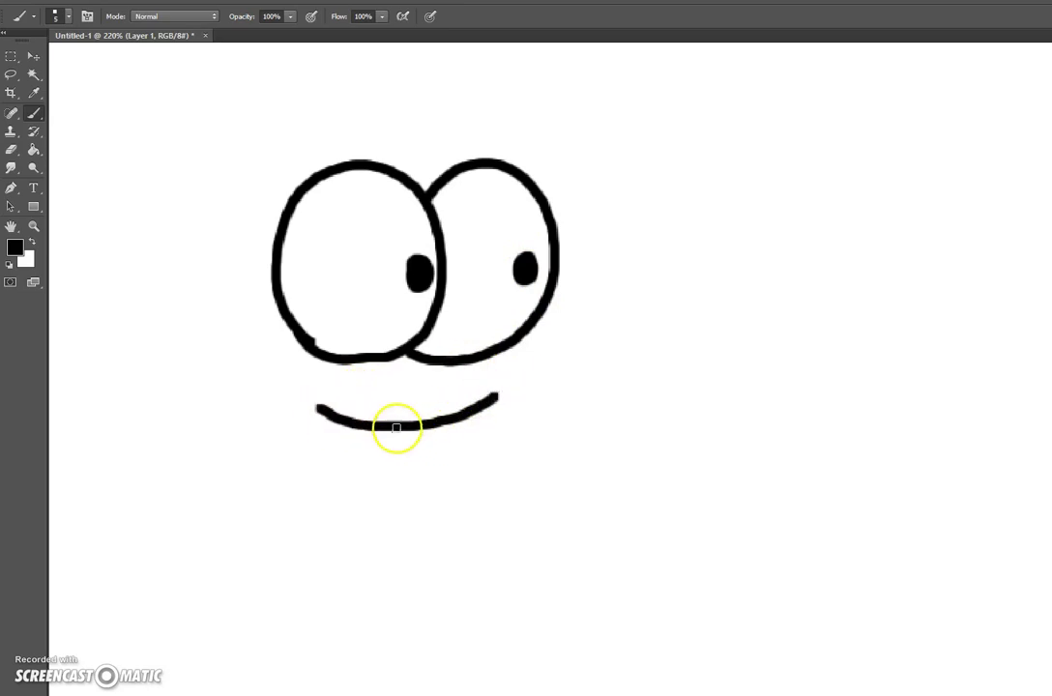
{"action": "key", "text": "ctrl+z"}
{"action": "mouse_move", "coordinate": [336, 411]}
{"action": "left_mouse_down"}
{"action": "mouse_move", "coordinate": [378, 437]}
{"action": "mouse_move", "coordinate": [462, 432]}
{"action": "mouse_move", "coordinate": [508, 411]}
{"action": "left_mouse_up"}
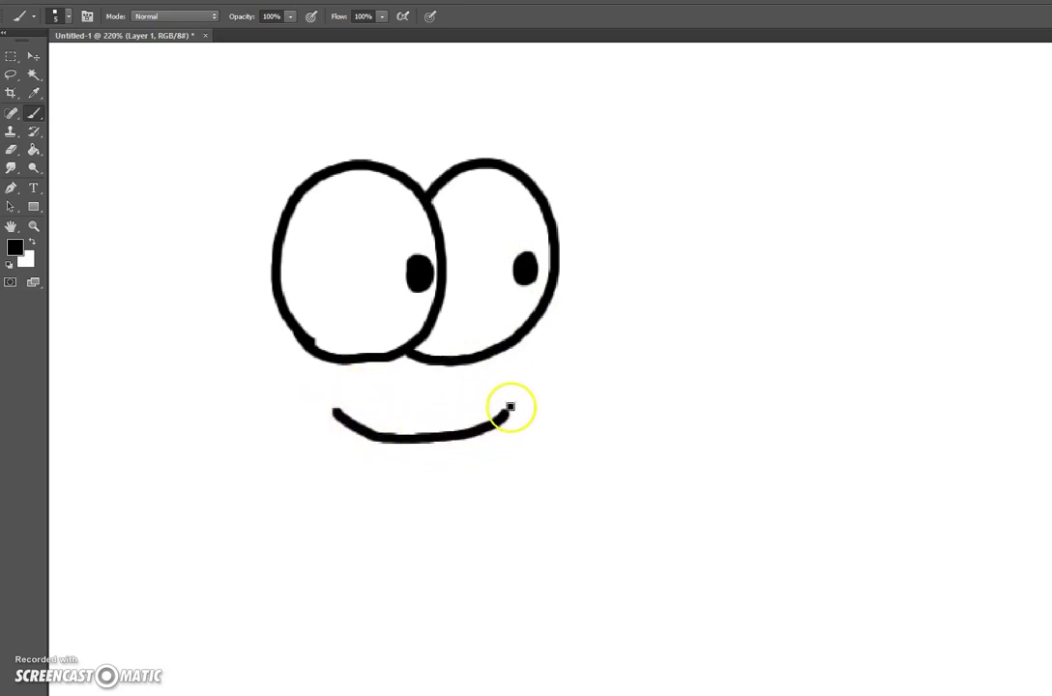
Brush a tall pointed ear beside the left eye, replacing the first attempt with a longer outer curve
{"action": "scroll", "coordinate": [464, 389], "scroll_direction": "up", "scroll_amount": 3}
{"action": "mouse_move", "coordinate": [311, 270]}
{"action": "left_mouse_down"}
{"action": "mouse_move", "coordinate": [364, 135]}
{"action": "mouse_move", "coordinate": [324, 144]}
{"action": "mouse_move", "coordinate": [269, 192]}
{"action": "mouse_move", "coordinate": [252, 232]}
{"action": "left_mouse_up"}
{"action": "scroll", "coordinate": [285, 331], "scroll_direction": "up", "scroll_amount": 1}
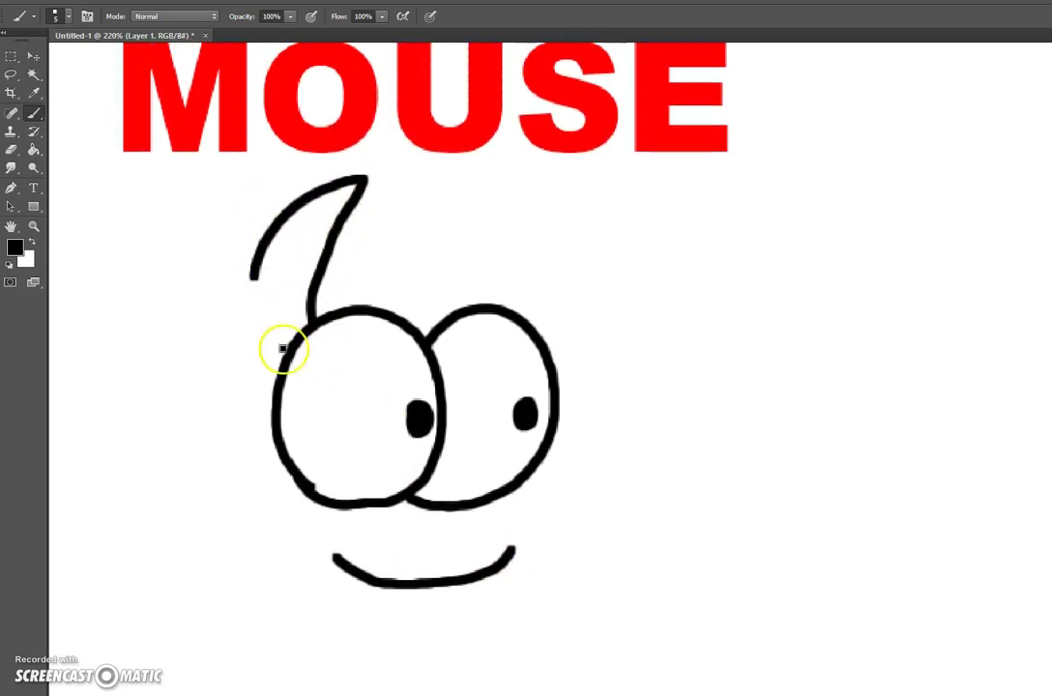
{"action": "scroll", "coordinate": [285, 331], "scroll_direction": "up", "scroll_amount": 1}
{"action": "key", "text": "ctrl+z"}
{"action": "mouse_move", "coordinate": [226, 449]}
{"action": "left_mouse_down"}
{"action": "mouse_move", "coordinate": [214, 419]}
{"action": "mouse_move", "coordinate": [217, 344]}
{"action": "mouse_move", "coordinate": [247, 275]}
{"action": "mouse_move", "coordinate": [312, 219]}
{"action": "mouse_move", "coordinate": [291, 368]}
{"action": "left_mouse_up"}
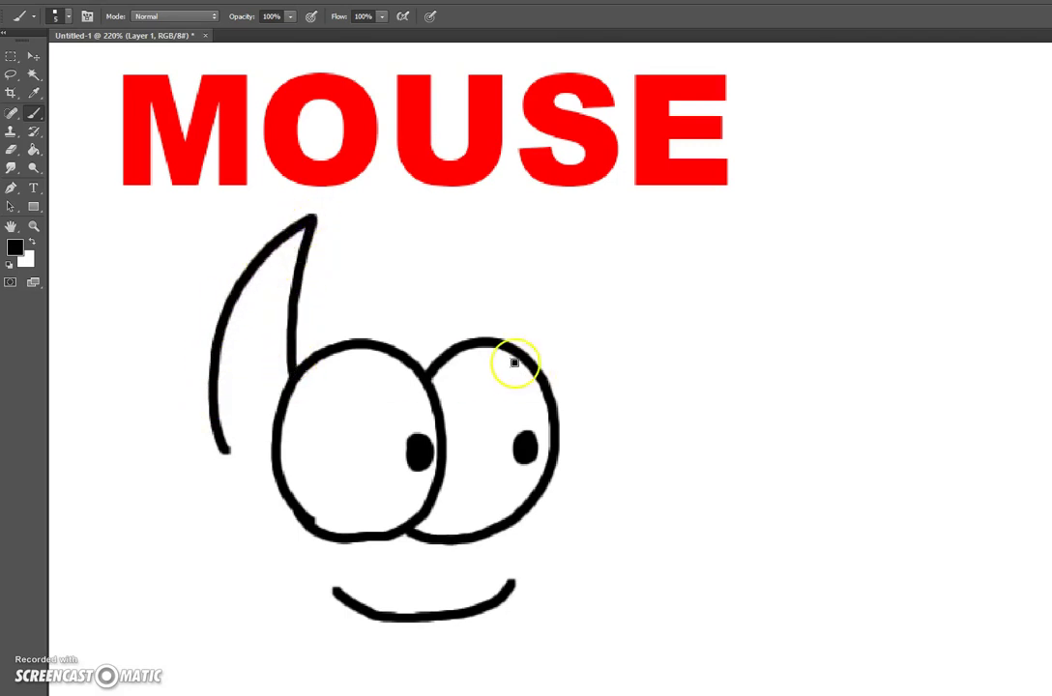
Try to brush a matching pointed ear above the right eye
{"action": "mouse_move", "coordinate": [509, 346]}
{"action": "left_mouse_down"}
{"action": "mouse_move", "coordinate": [529, 266]}
{"action": "mouse_move", "coordinate": [584, 230]}
{"action": "left_mouse_up"}
{"action": "key", "text": "ctrl+z"}
{"action": "mouse_move", "coordinate": [522, 337]}
{"action": "left_mouse_down"}
{"action": "mouse_move", "coordinate": [524, 312]}
{"action": "mouse_move", "coordinate": [592, 220]}
{"action": "mouse_move", "coordinate": [583, 320]}
{"action": "mouse_move", "coordinate": [598, 446]}
{"action": "left_mouse_up"}
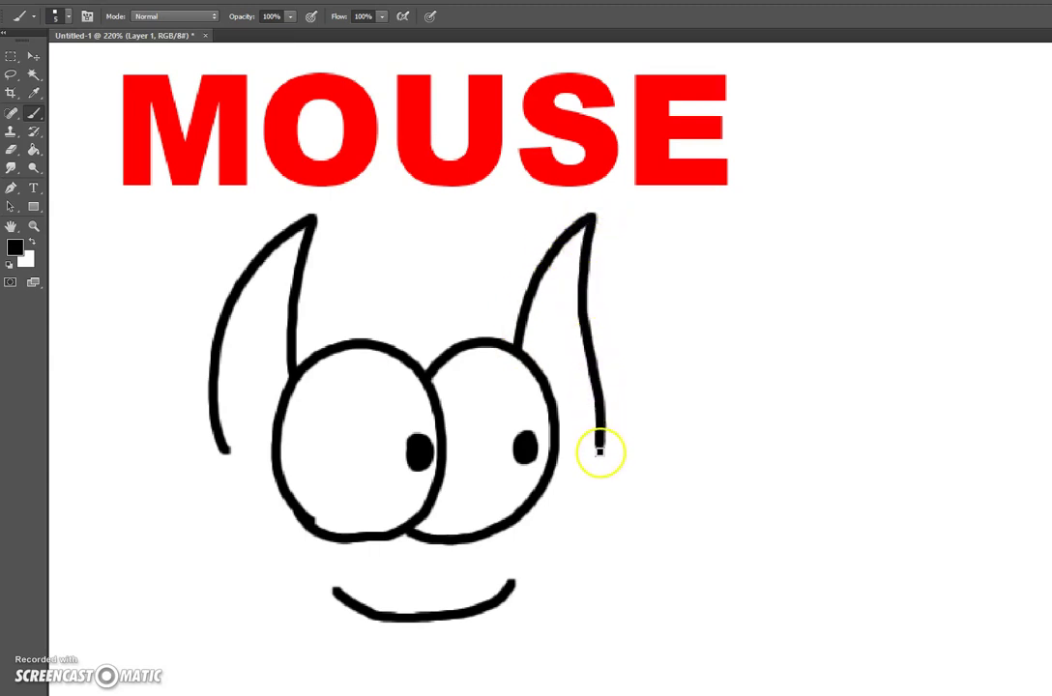
{"action": "key", "text": "ctrl+z"}
{"action": "mouse_move", "coordinate": [509, 348]}
{"action": "left_mouse_down"}
{"action": "mouse_move", "coordinate": [559, 243]}
{"action": "mouse_move", "coordinate": [595, 221]}
{"action": "mouse_move", "coordinate": [571, 537]}
{"action": "mouse_move", "coordinate": [544, 603]}
{"action": "mouse_move", "coordinate": [489, 647]}
{"action": "mouse_move", "coordinate": [388, 658]}
{"action": "mouse_move", "coordinate": [336, 643]}
{"action": "mouse_move", "coordinate": [287, 598]}
{"action": "mouse_move", "coordinate": [230, 440]}
{"action": "left_mouse_up"}
{"action": "scroll", "coordinate": [310, 399], "scroll_direction": "down", "scroll_amount": 2}
{"action": "key", "text": "ctrl+z"}
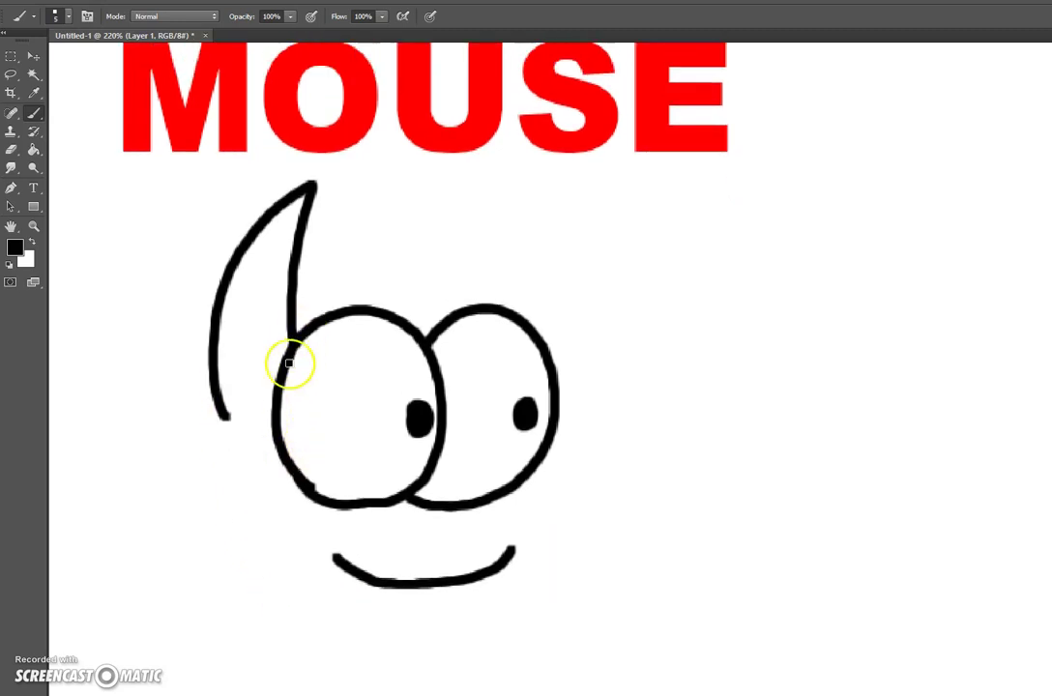
Brush a pointed ear above the right eye and a rounded body outline curving below the smile
{"action": "scroll", "coordinate": [289, 361], "scroll_direction": "down", "scroll_amount": 3}
{"action": "scroll", "coordinate": [427, 348], "scroll_direction": "up", "scroll_amount": 1}
{"action": "mouse_move", "coordinate": [498, 206]}
{"action": "left_mouse_down"}
{"action": "mouse_move", "coordinate": [537, 109]}
{"action": "mouse_move", "coordinate": [565, 92]}
{"action": "mouse_move", "coordinate": [556, 273]}
{"action": "left_mouse_up"}
{"action": "mouse_move", "coordinate": [555, 317]}
{"action": "left_mouse_down"}
{"action": "mouse_move", "coordinate": [559, 397]}
{"action": "mouse_move", "coordinate": [542, 478]}
{"action": "mouse_move", "coordinate": [491, 548]}
{"action": "mouse_move", "coordinate": [424, 572]}
{"action": "mouse_move", "coordinate": [365, 573]}
{"action": "mouse_move", "coordinate": [295, 546]}
{"action": "mouse_move", "coordinate": [274, 510]}
{"action": "left_mouse_up"}
{"action": "scroll", "coordinate": [526, 319], "scroll_direction": "left", "scroll_amount": 5}
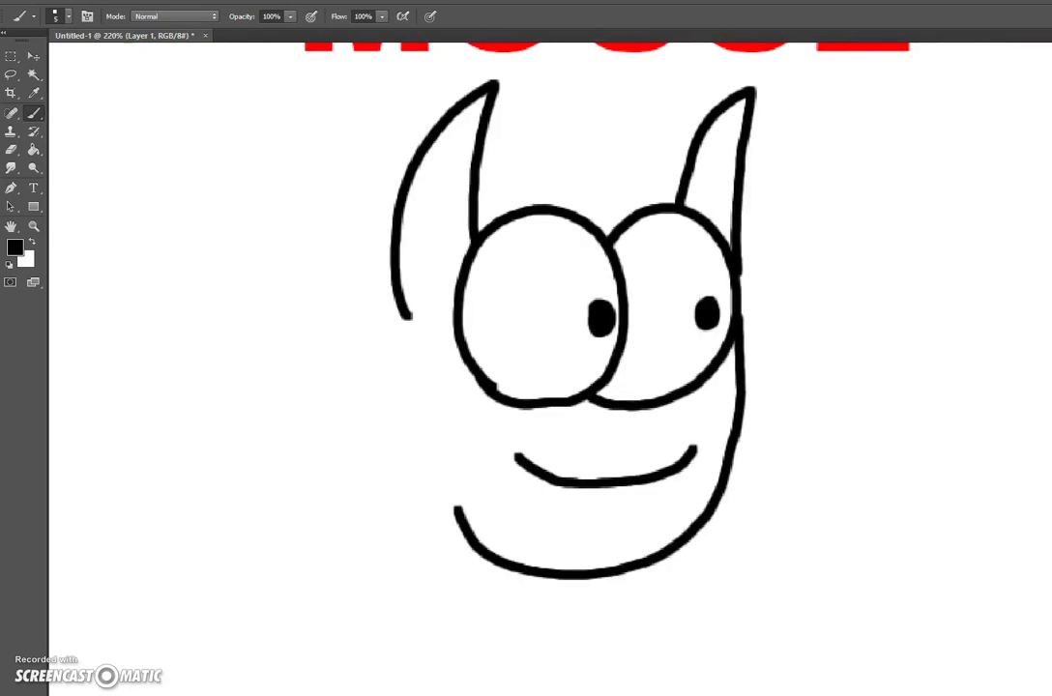
Brush a raised arm with a three-fingered waving hand and join it to the ear and body outline
{"action": "mouse_move", "coordinate": [445, 364]}
{"action": "left_mouse_down"}
{"action": "mouse_move", "coordinate": [368, 442]}
{"action": "mouse_move", "coordinate": [374, 457]}
{"action": "mouse_move", "coordinate": [337, 381]}
{"action": "mouse_move", "coordinate": [357, 372]}
{"action": "mouse_move", "coordinate": [373, 340]}
{"action": "mouse_move", "coordinate": [357, 320]}
{"action": "mouse_move", "coordinate": [310, 356]}
{"action": "mouse_move", "coordinate": [323, 320]}
{"action": "mouse_move", "coordinate": [312, 270]}
{"action": "mouse_move", "coordinate": [295, 264]}
{"action": "mouse_move", "coordinate": [269, 294]}
{"action": "mouse_move", "coordinate": [276, 347]}
{"action": "mouse_move", "coordinate": [257, 309]}
{"action": "mouse_move", "coordinate": [235, 324]}
{"action": "mouse_move", "coordinate": [250, 370]}
{"action": "mouse_move", "coordinate": [358, 505]}
{"action": "mouse_move", "coordinate": [454, 441]}
{"action": "left_mouse_up"}
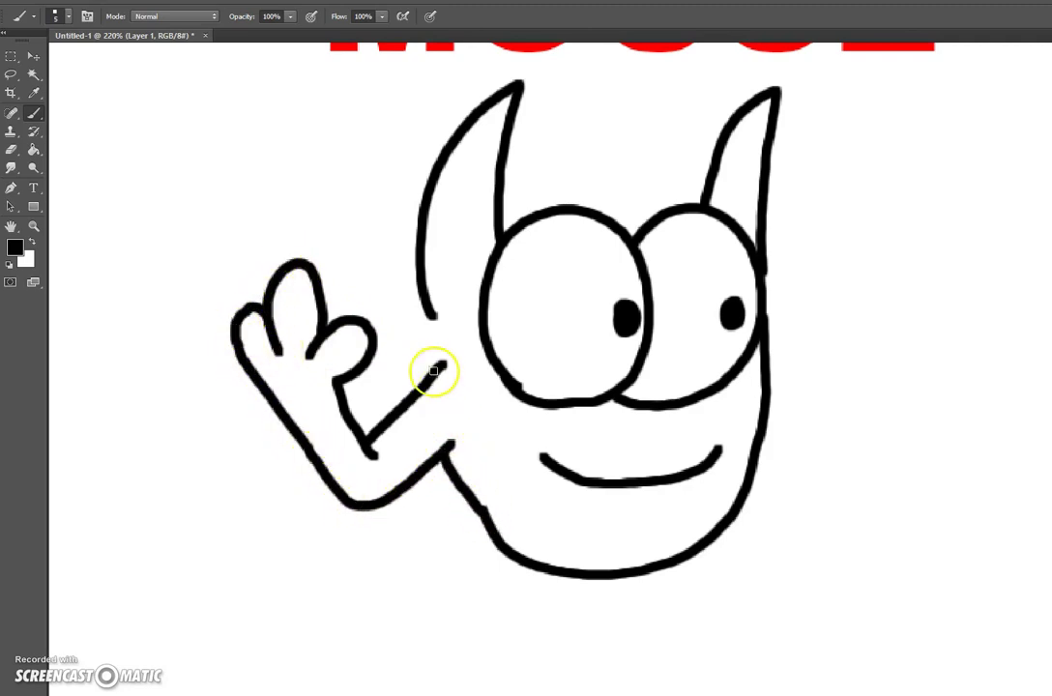
{"action": "left_click_drag", "start_coordinate": [432, 321], "coordinate": [432, 371]}
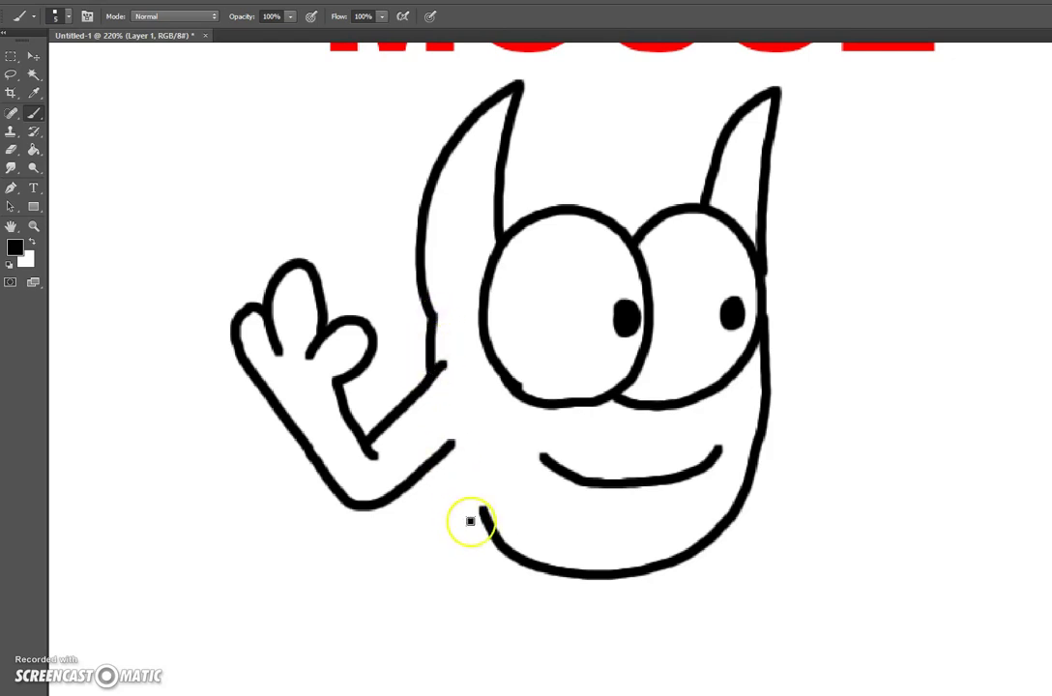
{"action": "left_click_drag", "start_coordinate": [482, 516], "coordinate": [454, 455]}
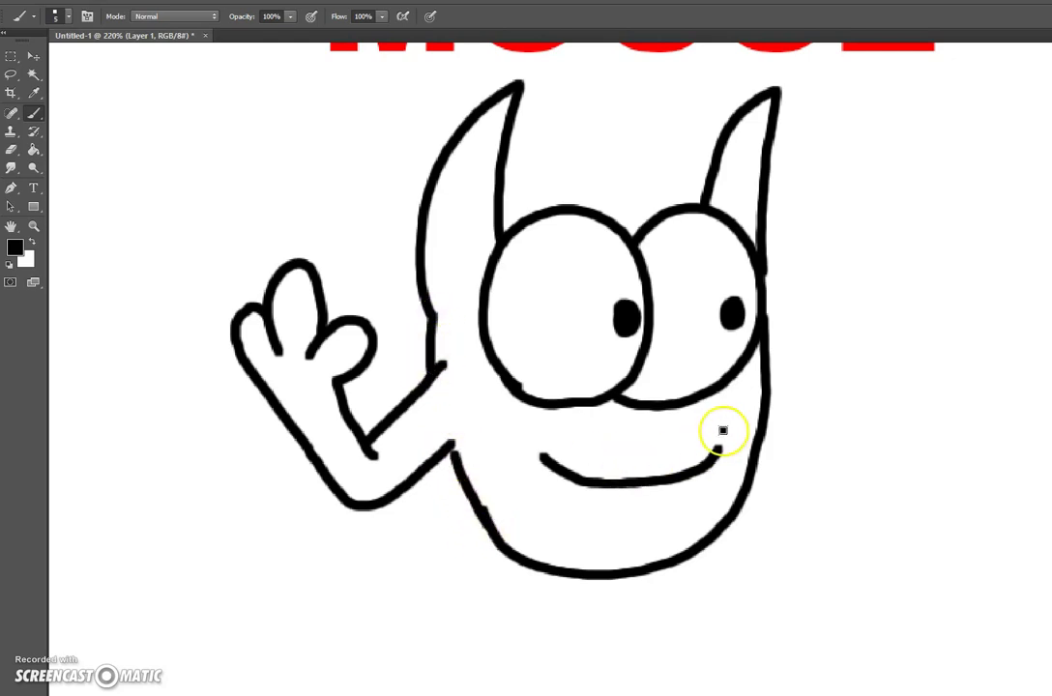
Brush a bent arm with its hand on the hip and two short rounded feet under the body
{"action": "mouse_move", "coordinate": [771, 331]}
{"action": "left_mouse_down"}
{"action": "mouse_move", "coordinate": [848, 400]}
{"action": "mouse_move", "coordinate": [847, 434]}
{"action": "mouse_move", "coordinate": [800, 483]}
{"action": "left_mouse_up"}
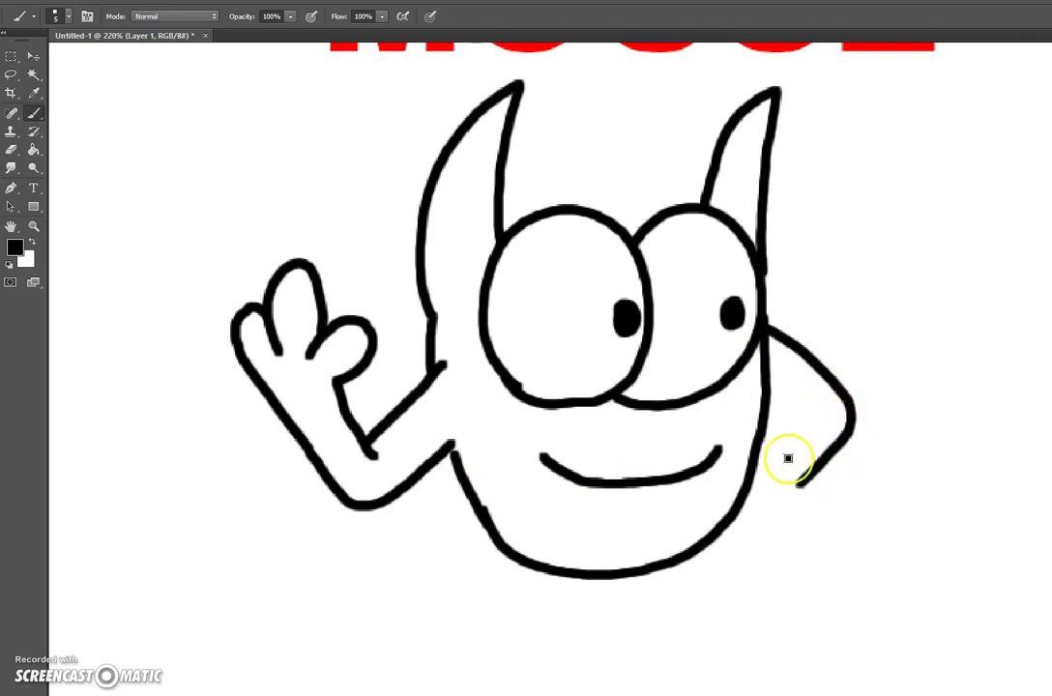
{"action": "mouse_move", "coordinate": [770, 424]}
{"action": "left_mouse_down"}
{"action": "mouse_move", "coordinate": [799, 441]}
{"action": "mouse_move", "coordinate": [772, 430]}
{"action": "mouse_move", "coordinate": [752, 456]}
{"action": "mouse_move", "coordinate": [741, 525]}
{"action": "mouse_move", "coordinate": [793, 544]}
{"action": "mouse_move", "coordinate": [823, 522]}
{"action": "mouse_move", "coordinate": [834, 495]}
{"action": "mouse_move", "coordinate": [821, 478]}
{"action": "mouse_move", "coordinate": [784, 503]}
{"action": "left_mouse_up"}
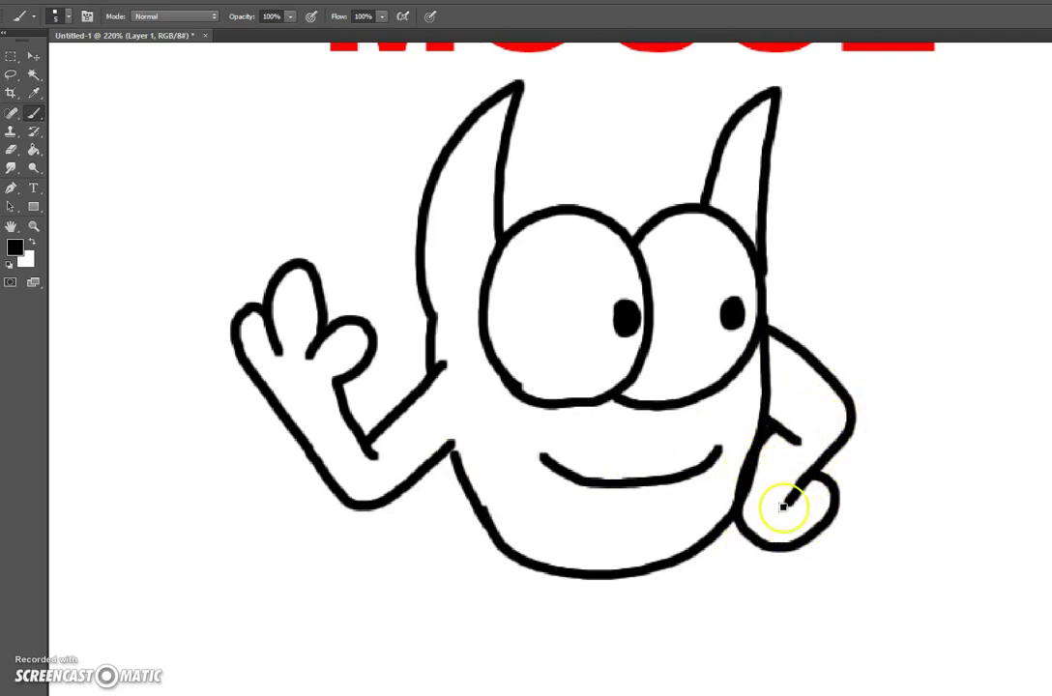
{"action": "scroll", "coordinate": [782, 508], "scroll_direction": "down", "scroll_amount": 5}
{"action": "mouse_move", "coordinate": [510, 411]}
{"action": "left_mouse_down"}
{"action": "mouse_move", "coordinate": [522, 465]}
{"action": "mouse_move", "coordinate": [552, 473]}
{"action": "mouse_move", "coordinate": [585, 431]}
{"action": "left_mouse_up"}
{"action": "mouse_move", "coordinate": [705, 398]}
{"action": "left_mouse_down"}
{"action": "mouse_move", "coordinate": [697, 442]}
{"action": "mouse_move", "coordinate": [657, 470]}
{"action": "mouse_move", "coordinate": [627, 433]}
{"action": "left_mouse_up"}
{"action": "scroll", "coordinate": [640, 428], "scroll_direction": "up", "scroll_amount": 2}
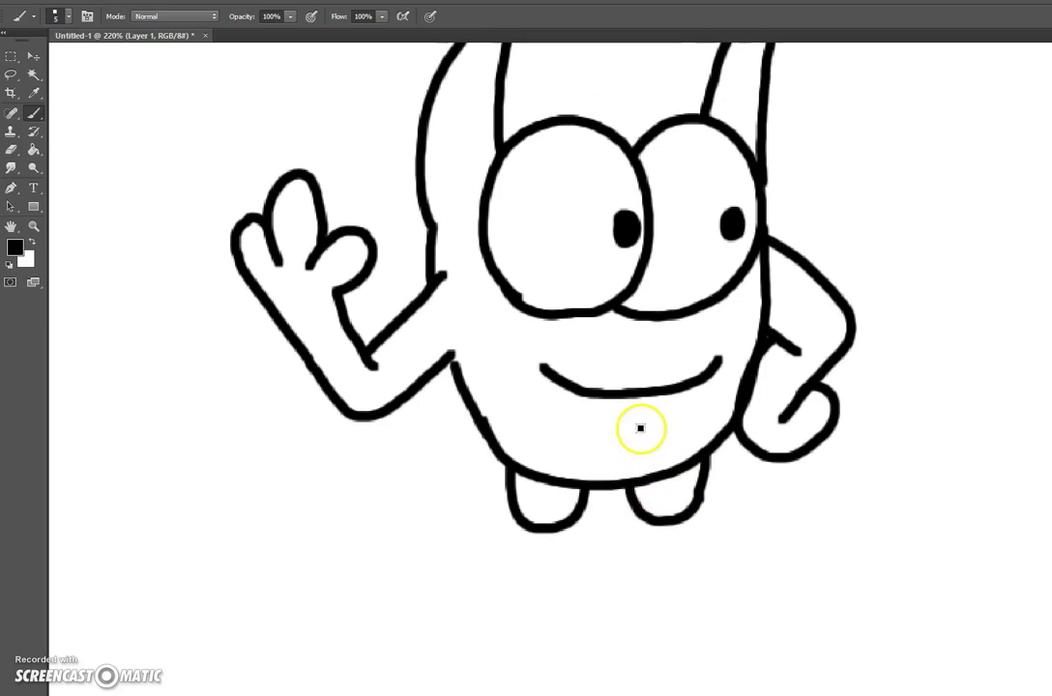
Brush a pale yellow boundary line from the left eye to the body edge and fill the belly with the same yellow
{"action": "scroll", "coordinate": [640, 428], "scroll_direction": "up", "scroll_amount": 3}
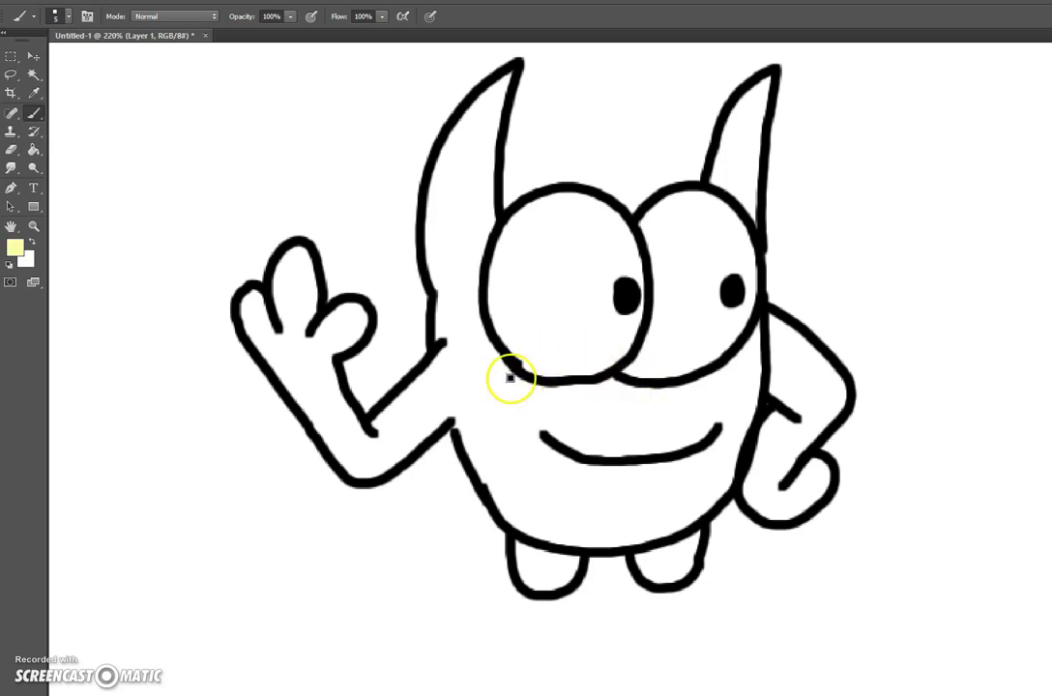
{"action": "left_click_drag", "start_coordinate": [488, 465], "coordinate": [487, 483]}
{"action": "left_click", "coordinate": [34, 151]}
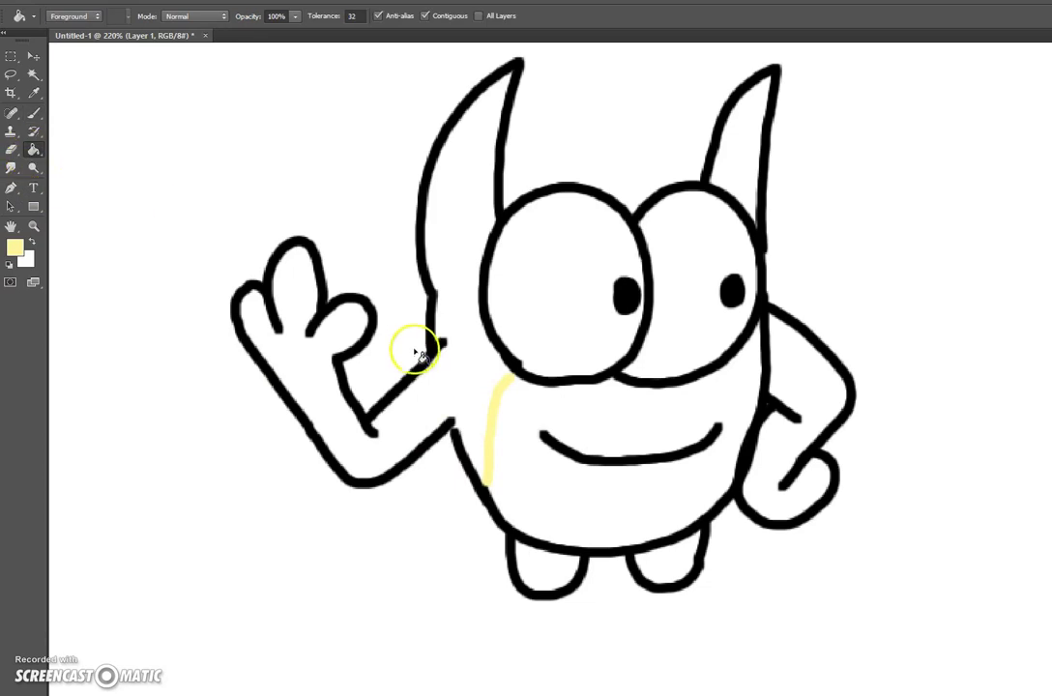
{"action": "left_click", "coordinate": [512, 426]}
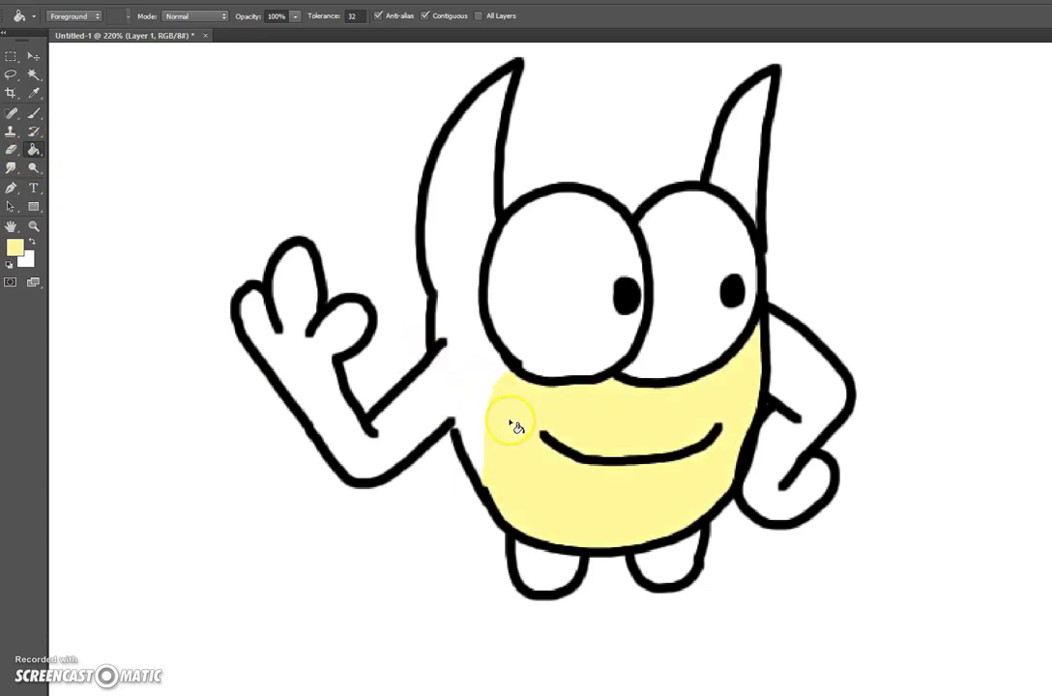
{"action": "left_click", "coordinate": [1031, 131]}
{"action": "key", "text": "ctrl+z"}
{"action": "key", "text": "ctrl+z"}
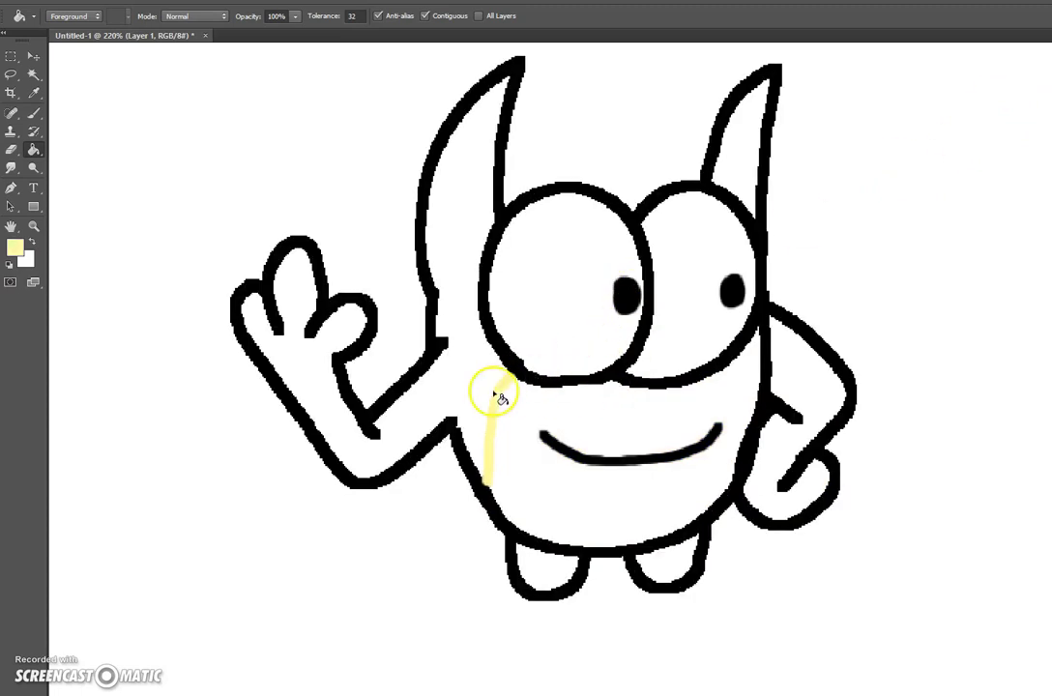
{"action": "left_click", "coordinate": [501, 400]}
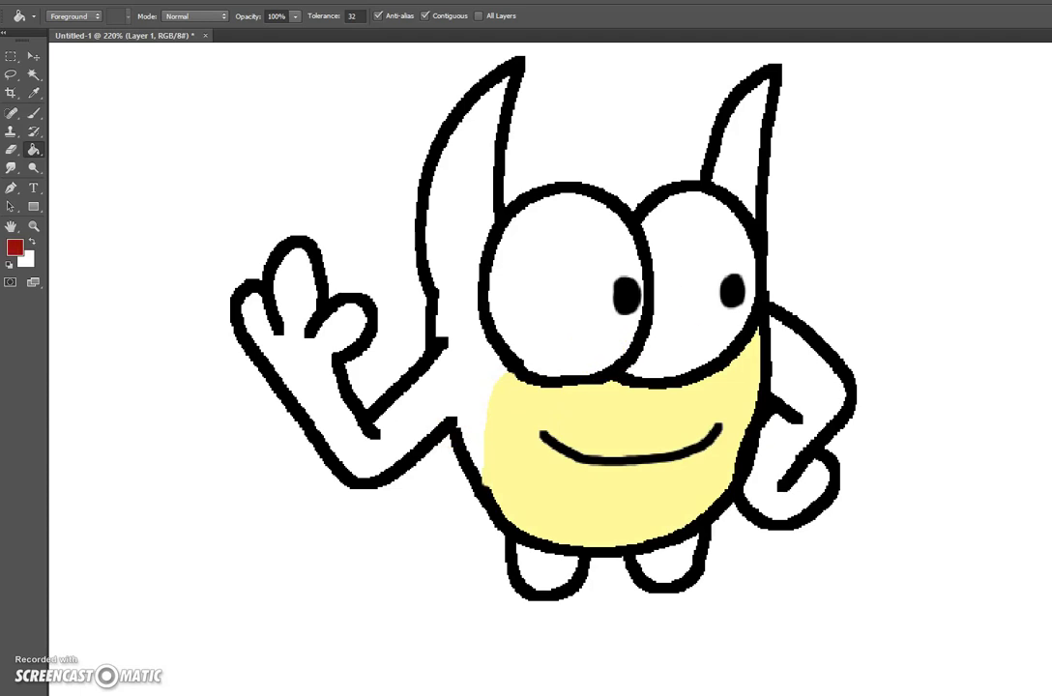
Try filling the ears, arms and side of the body with dark red
{"action": "left_click", "coordinate": [822, 383]}
{"action": "left_click", "coordinate": [711, 169]}
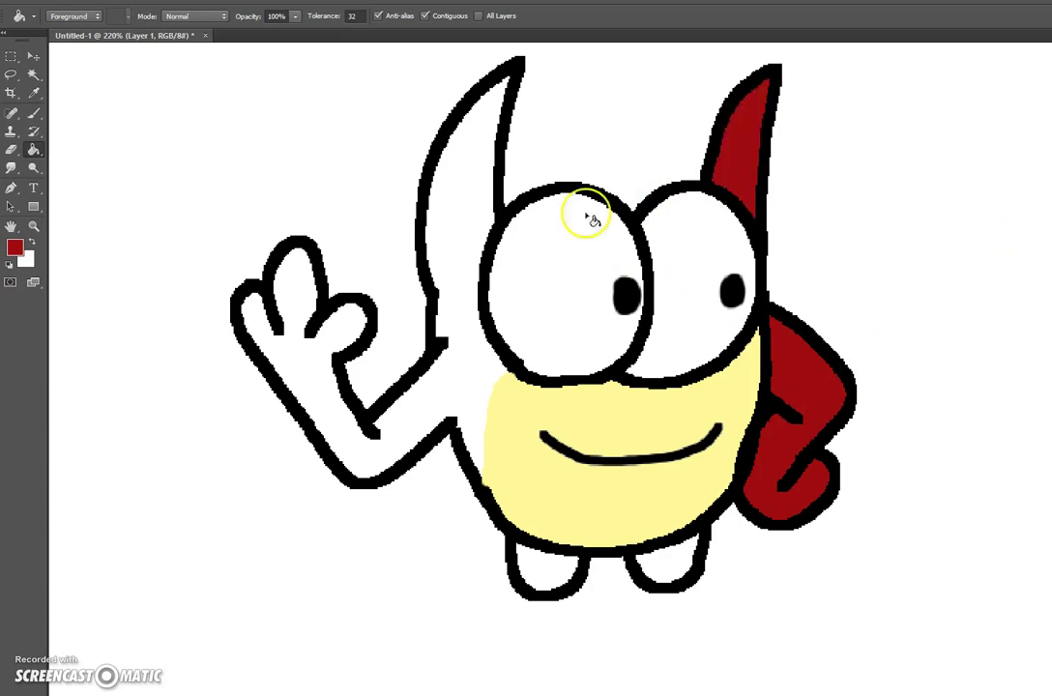
{"action": "left_click", "coordinate": [487, 222]}
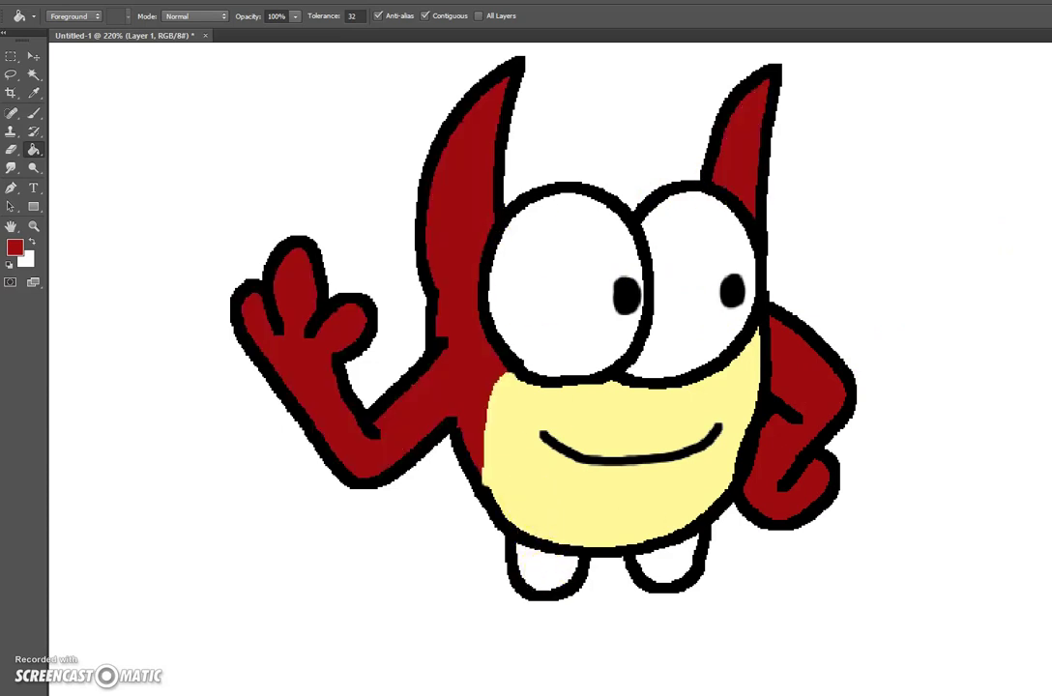
{"action": "key", "text": "ctrl+alt+z"}
{"action": "key", "text": "ctrl+alt+z"}
{"action": "key", "text": "ctrl+alt+z"}
Fill both ears, both arms and the side of the body with bright red, and fill the two feet
{"action": "left_click", "coordinate": [812, 384]}
{"action": "left_click", "coordinate": [744, 159]}
{"action": "left_click", "coordinate": [450, 230]}
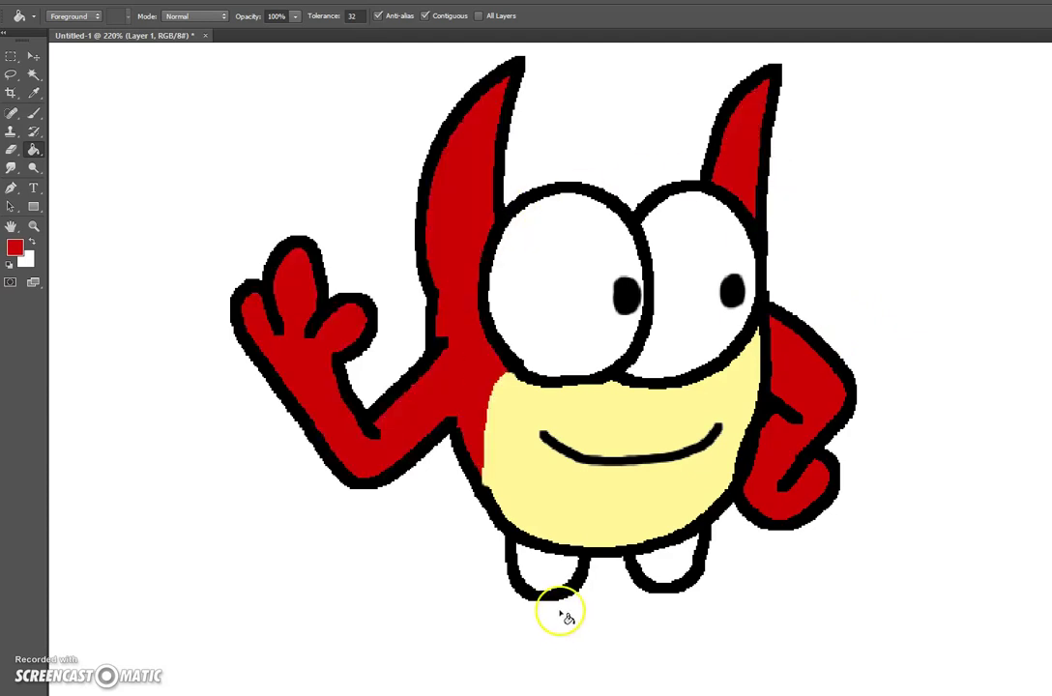
{"action": "left_click", "coordinate": [544, 581]}
{"action": "left_click", "coordinate": [647, 566]}
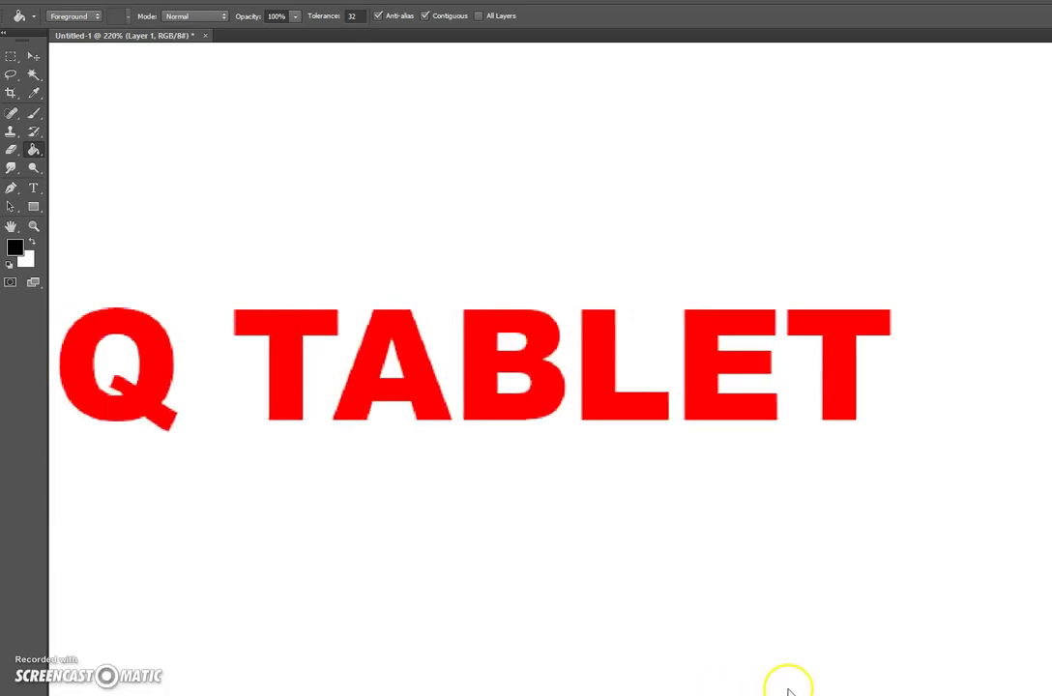
Try to fill the blank area below the CINTIQ TABLET heading with black
{"action": "scroll", "coordinate": [764, 682], "scroll_direction": "left", "scroll_amount": 3}
{"action": "scroll", "coordinate": [693, 563], "scroll_direction": "down", "scroll_amount": 5}
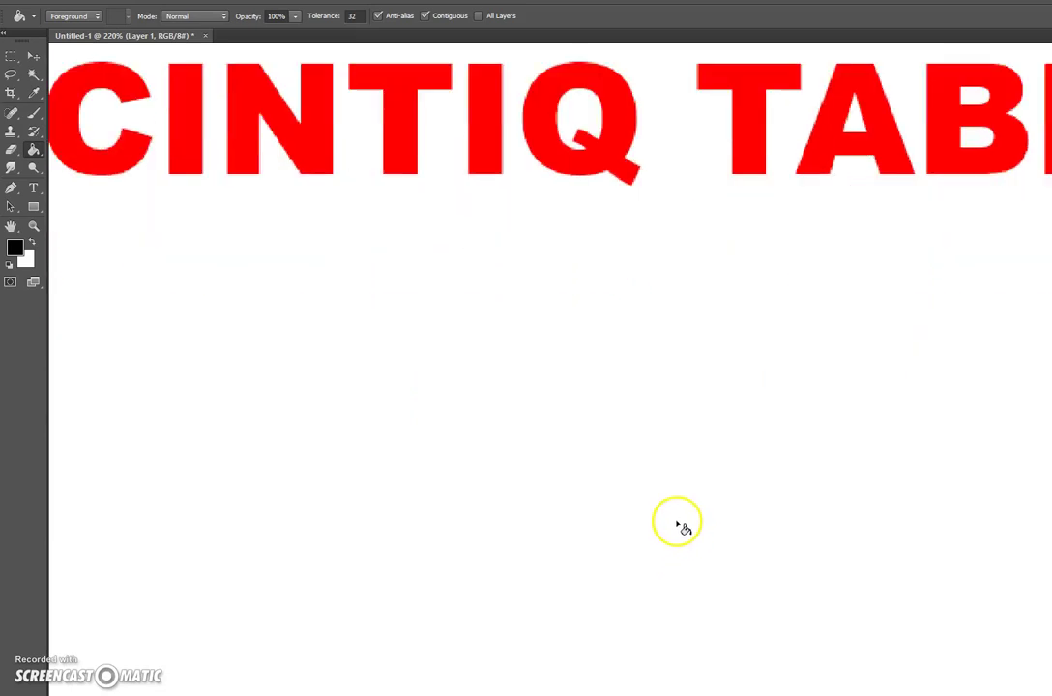
{"action": "scroll", "coordinate": [678, 523], "scroll_direction": "down", "scroll_amount": 2}
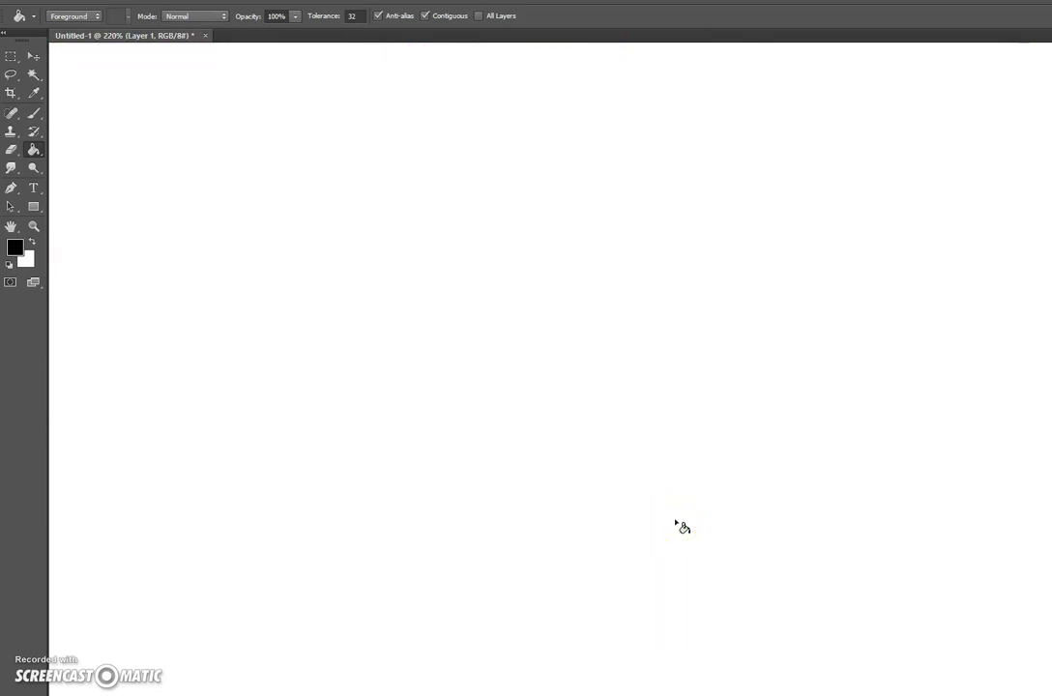
{"action": "left_click", "coordinate": [520, 363]}
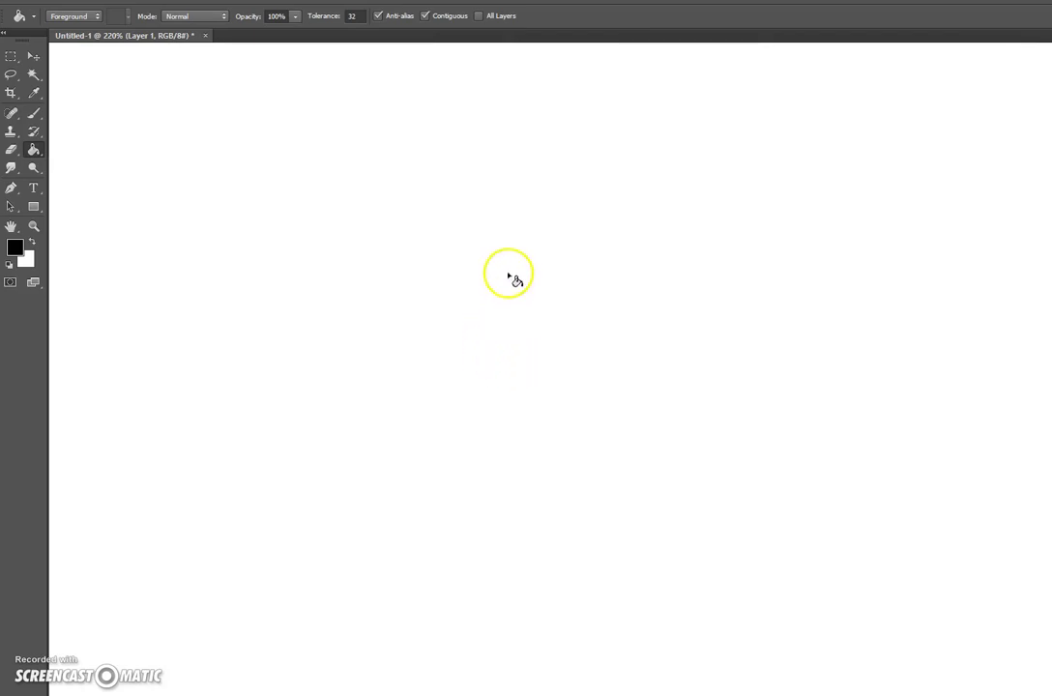
{"action": "left_click", "coordinate": [534, 242]}
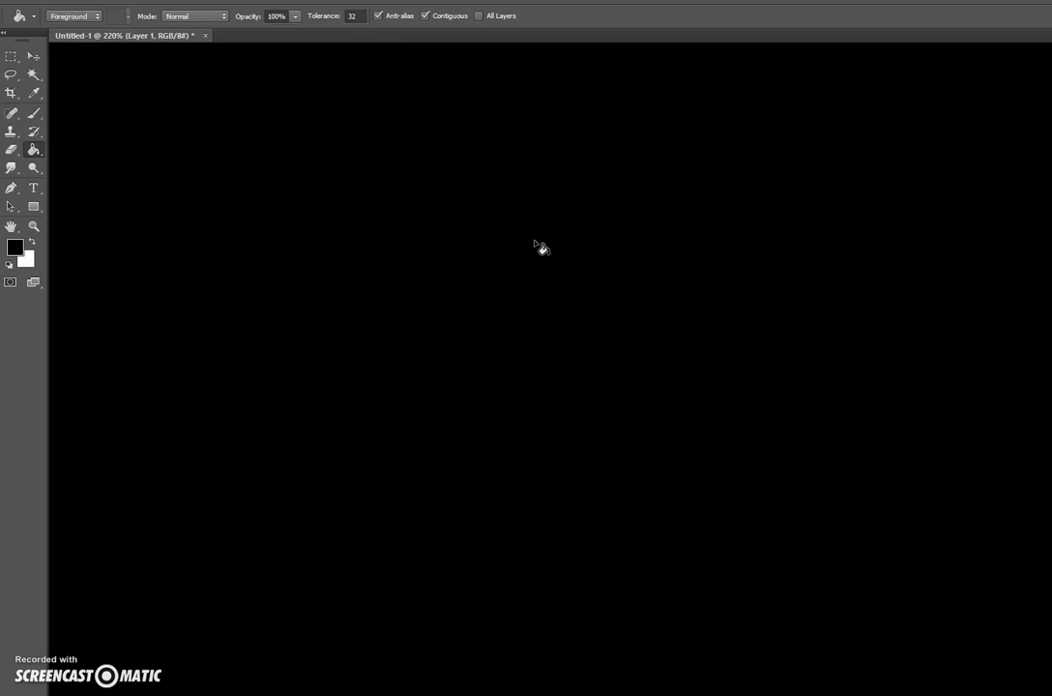
{"action": "key", "text": "ctrl+z"}
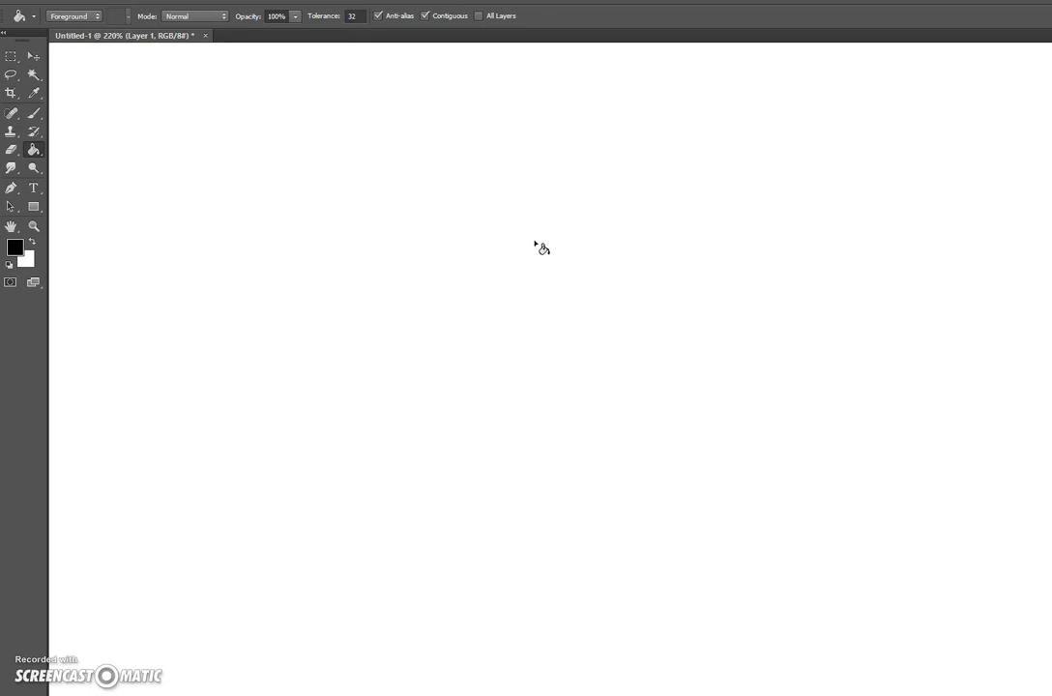
Brush two overlapping oval cartoon eyes with black pupils below the CINTIQ TABLET heading, redrawing the first eye once
{"action": "left_click", "coordinate": [34, 115]}
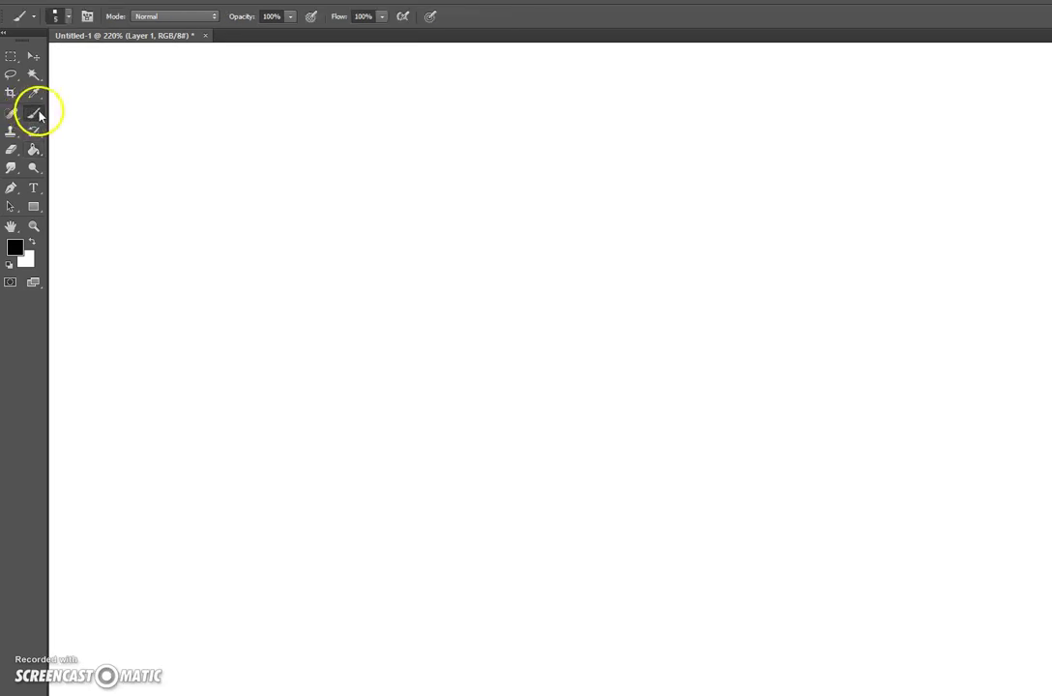
{"action": "mouse_move", "coordinate": [392, 364]}
{"action": "left_mouse_down"}
{"action": "mouse_move", "coordinate": [370, 318]}
{"action": "mouse_move", "coordinate": [369, 272]}
{"action": "mouse_move", "coordinate": [411, 198]}
{"action": "mouse_move", "coordinate": [463, 166]}
{"action": "mouse_move", "coordinate": [509, 185]}
{"action": "mouse_move", "coordinate": [527, 227]}
{"action": "mouse_move", "coordinate": [524, 307]}
{"action": "mouse_move", "coordinate": [496, 356]}
{"action": "mouse_move", "coordinate": [473, 373]}
{"action": "mouse_move", "coordinate": [423, 378]}
{"action": "mouse_move", "coordinate": [385, 332]}
{"action": "left_mouse_up"}
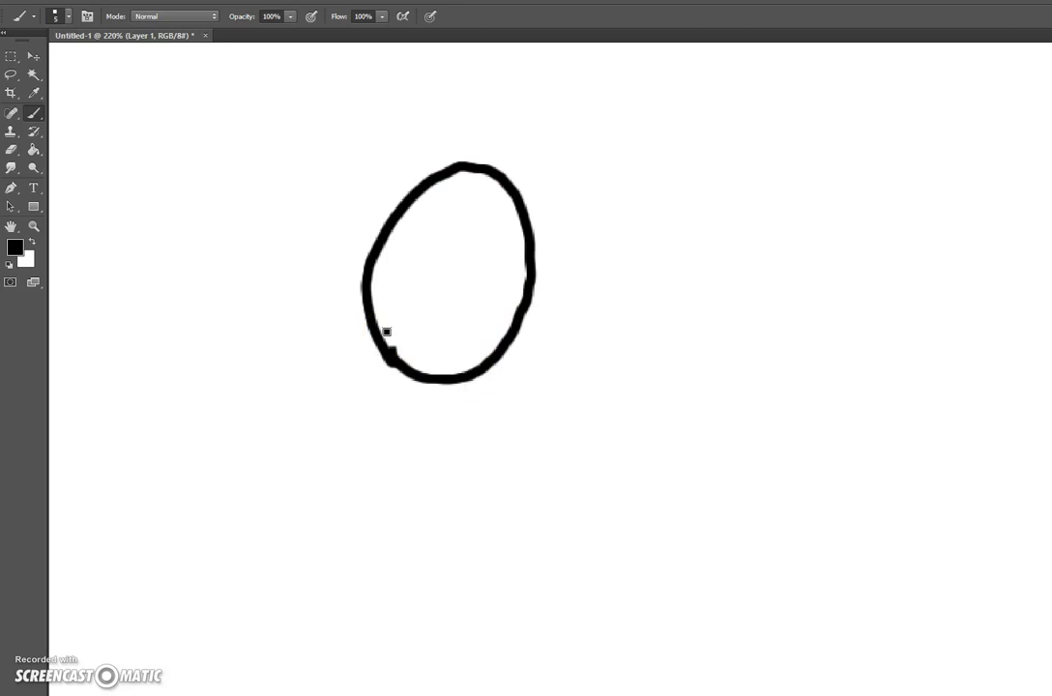
{"action": "key", "text": "ctrl+z"}
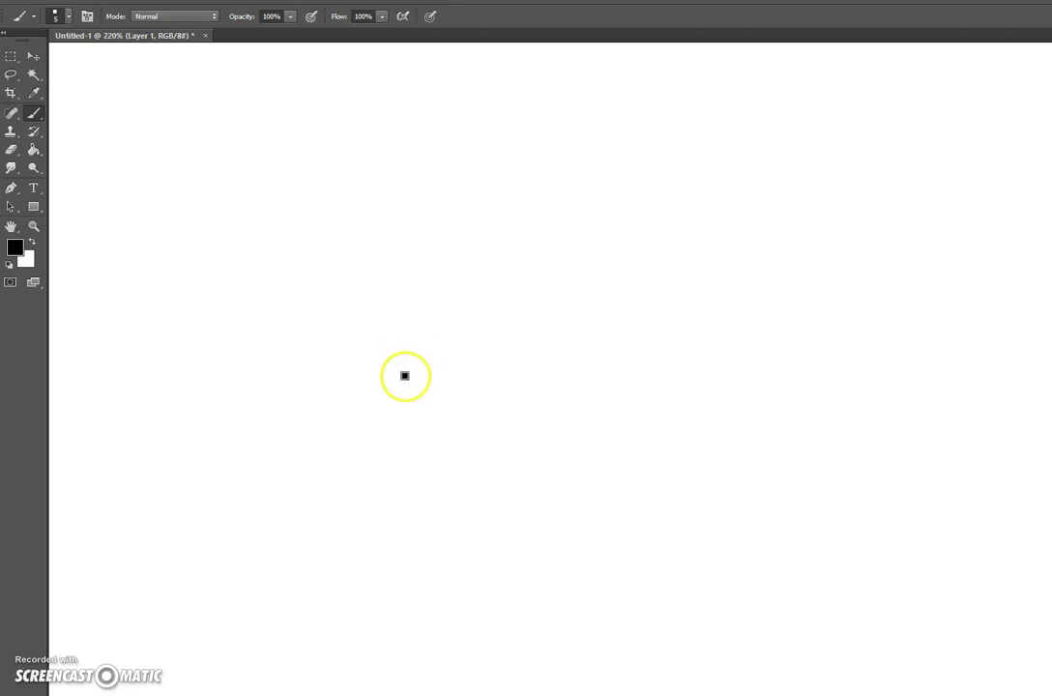
{"action": "mouse_move", "coordinate": [412, 391]}
{"action": "left_mouse_down"}
{"action": "mouse_move", "coordinate": [366, 308]}
{"action": "mouse_move", "coordinate": [377, 262]}
{"action": "mouse_move", "coordinate": [423, 209]}
{"action": "mouse_move", "coordinate": [456, 207]}
{"action": "mouse_move", "coordinate": [485, 222]}
{"action": "mouse_move", "coordinate": [505, 267]}
{"action": "mouse_move", "coordinate": [500, 346]}
{"action": "mouse_move", "coordinate": [490, 379]}
{"action": "mouse_move", "coordinate": [467, 392]}
{"action": "mouse_move", "coordinate": [404, 382]}
{"action": "left_mouse_up"}
{"action": "mouse_move", "coordinate": [452, 295]}
{"action": "left_mouse_down"}
{"action": "mouse_move", "coordinate": [460, 312]}
{"action": "mouse_move", "coordinate": [451, 306]}
{"action": "left_mouse_up"}
{"action": "mouse_move", "coordinate": [509, 226]}
{"action": "left_mouse_down"}
{"action": "mouse_move", "coordinate": [561, 211]}
{"action": "mouse_move", "coordinate": [576, 225]}
{"action": "mouse_move", "coordinate": [606, 314]}
{"action": "mouse_move", "coordinate": [596, 363]}
{"action": "mouse_move", "coordinate": [572, 385]}
{"action": "mouse_move", "coordinate": [530, 402]}
{"action": "mouse_move", "coordinate": [487, 388]}
{"action": "left_mouse_up"}
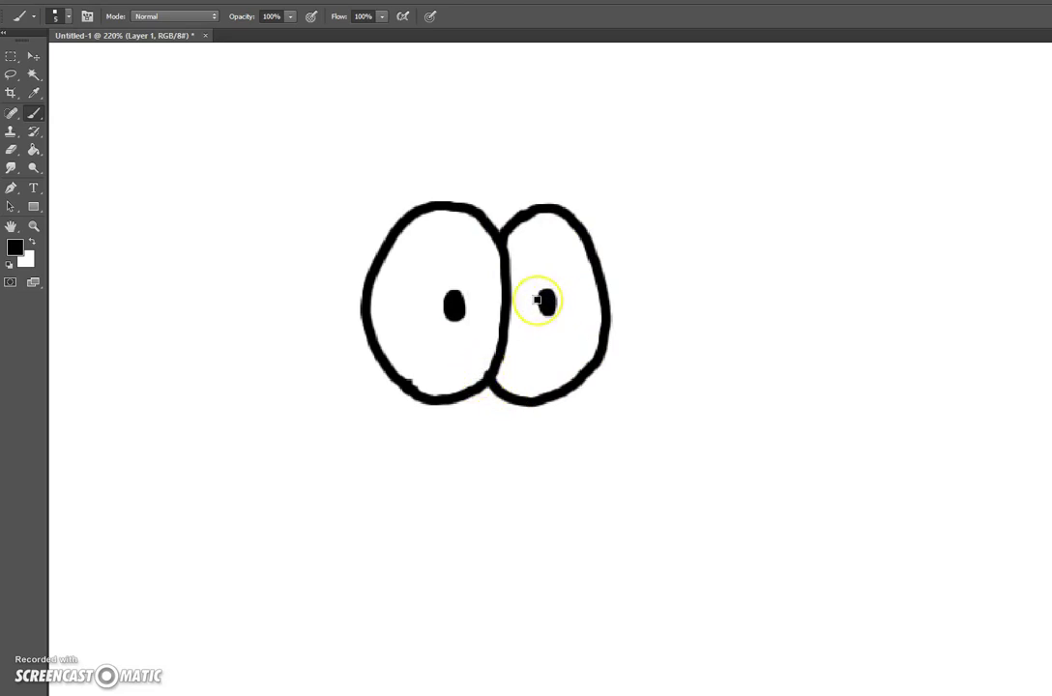
Brush a smiling mouth below the eyes and two curved, pointed ears above them in black
{"action": "mouse_move", "coordinate": [396, 449]}
{"action": "left_mouse_down"}
{"action": "mouse_move", "coordinate": [473, 486]}
{"action": "mouse_move", "coordinate": [548, 464]}
{"action": "left_mouse_up"}
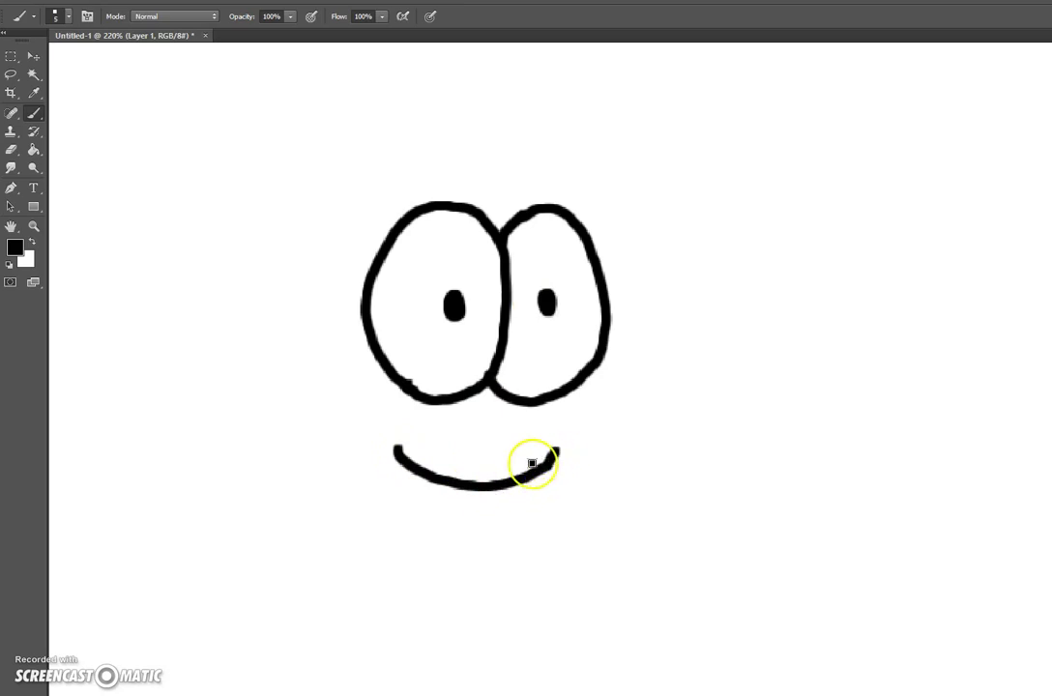
{"action": "mouse_move", "coordinate": [391, 227]}
{"action": "left_mouse_down"}
{"action": "mouse_move", "coordinate": [400, 153]}
{"action": "mouse_move", "coordinate": [442, 84]}
{"action": "mouse_move", "coordinate": [375, 125]}
{"action": "mouse_move", "coordinate": [346, 176]}
{"action": "mouse_move", "coordinate": [324, 239]}
{"action": "mouse_move", "coordinate": [327, 218]}
{"action": "mouse_move", "coordinate": [311, 336]}
{"action": "left_mouse_up"}
{"action": "mouse_move", "coordinate": [562, 207]}
{"action": "left_mouse_down"}
{"action": "mouse_move", "coordinate": [640, 75]}
{"action": "mouse_move", "coordinate": [610, 176]}
{"action": "mouse_move", "coordinate": [611, 161]}
{"action": "mouse_move", "coordinate": [600, 273]}
{"action": "left_mouse_up"}
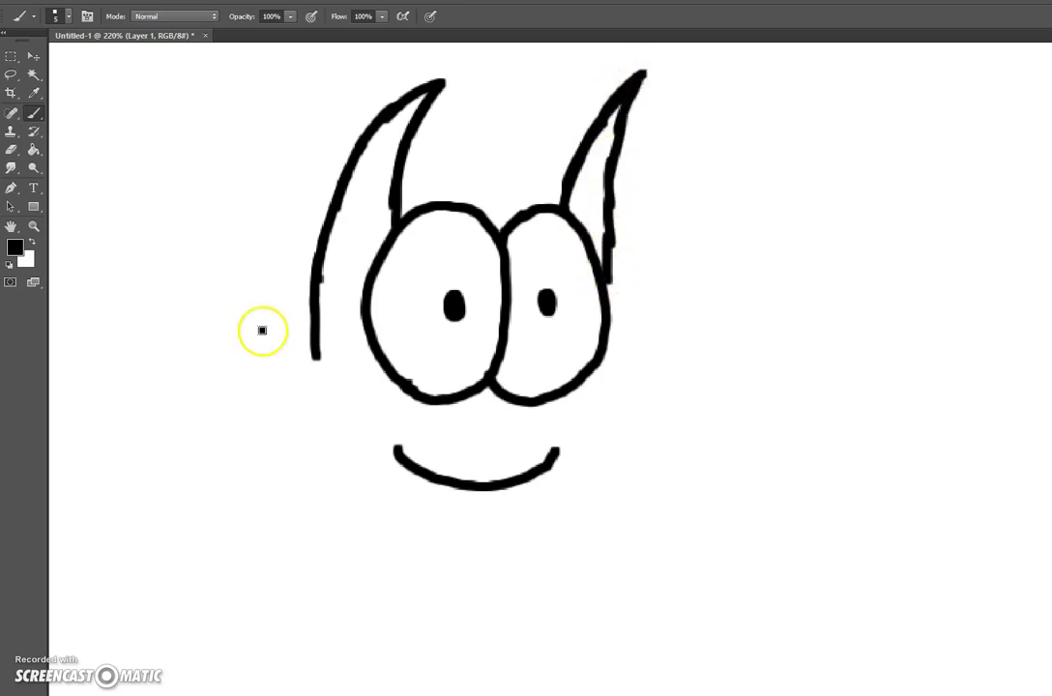
Brush the raised waving arm with a three-fingered hand and the rounded lower body outline, redrawing the body curve once
{"action": "mouse_move", "coordinate": [329, 370]}
{"action": "left_mouse_down"}
{"action": "mouse_move", "coordinate": [258, 311]}
{"action": "mouse_move", "coordinate": [272, 318]}
{"action": "mouse_move", "coordinate": [251, 277]}
{"action": "mouse_move", "coordinate": [254, 288]}
{"action": "mouse_move", "coordinate": [275, 216]}
{"action": "mouse_move", "coordinate": [257, 211]}
{"action": "mouse_move", "coordinate": [217, 267]}
{"action": "mouse_move", "coordinate": [229, 232]}
{"action": "mouse_move", "coordinate": [206, 167]}
{"action": "mouse_move", "coordinate": [185, 150]}
{"action": "mouse_move", "coordinate": [169, 187]}
{"action": "mouse_move", "coordinate": [186, 246]}
{"action": "mouse_move", "coordinate": [178, 248]}
{"action": "mouse_move", "coordinate": [153, 193]}
{"action": "mouse_move", "coordinate": [142, 236]}
{"action": "mouse_move", "coordinate": [151, 260]}
{"action": "mouse_move", "coordinate": [144, 249]}
{"action": "mouse_move", "coordinate": [219, 335]}
{"action": "mouse_move", "coordinate": [205, 319]}
{"action": "mouse_move", "coordinate": [223, 378]}
{"action": "mouse_move", "coordinate": [243, 368]}
{"action": "mouse_move", "coordinate": [260, 396]}
{"action": "mouse_move", "coordinate": [332, 431]}
{"action": "mouse_move", "coordinate": [310, 425]}
{"action": "mouse_move", "coordinate": [355, 485]}
{"action": "mouse_move", "coordinate": [340, 476]}
{"action": "mouse_move", "coordinate": [384, 497]}
{"action": "left_mouse_up"}
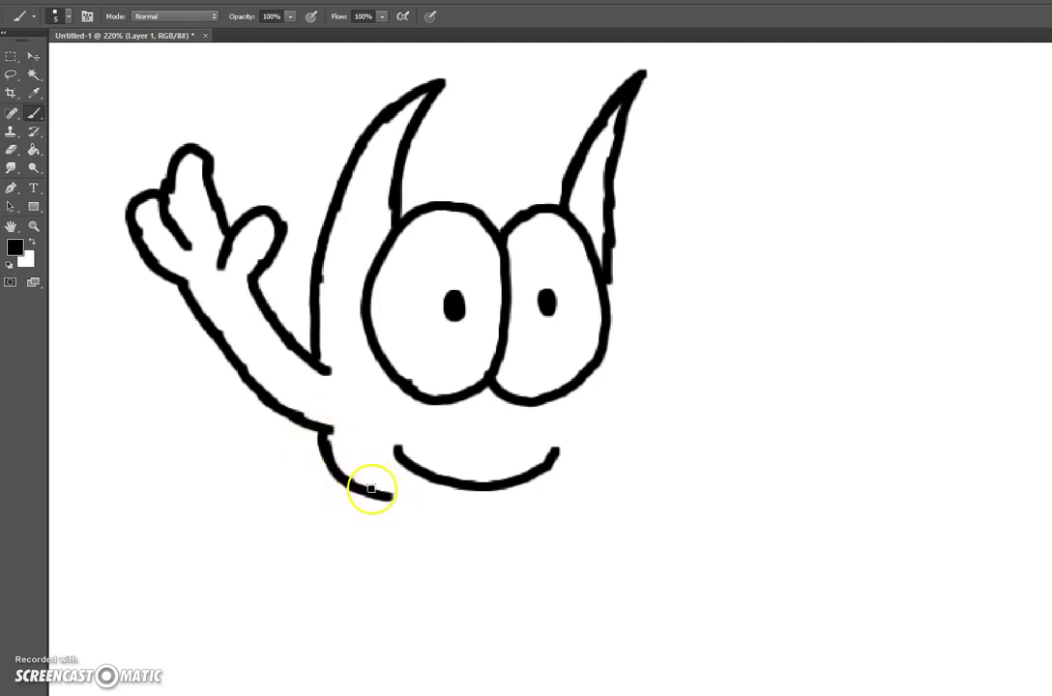
{"action": "mouse_move", "coordinate": [352, 486]}
{"action": "left_mouse_down"}
{"action": "mouse_move", "coordinate": [366, 438]}
{"action": "mouse_move", "coordinate": [335, 485]}
{"action": "mouse_move", "coordinate": [328, 459]}
{"action": "mouse_move", "coordinate": [373, 526]}
{"action": "mouse_move", "coordinate": [371, 516]}
{"action": "mouse_move", "coordinate": [390, 536]}
{"action": "mouse_move", "coordinate": [455, 553]}
{"action": "mouse_move", "coordinate": [430, 552]}
{"action": "mouse_move", "coordinate": [493, 554]}
{"action": "left_mouse_up"}
{"action": "key", "text": "ctrl+alt+z"}
{"action": "key", "text": "ctrl+alt+z"}
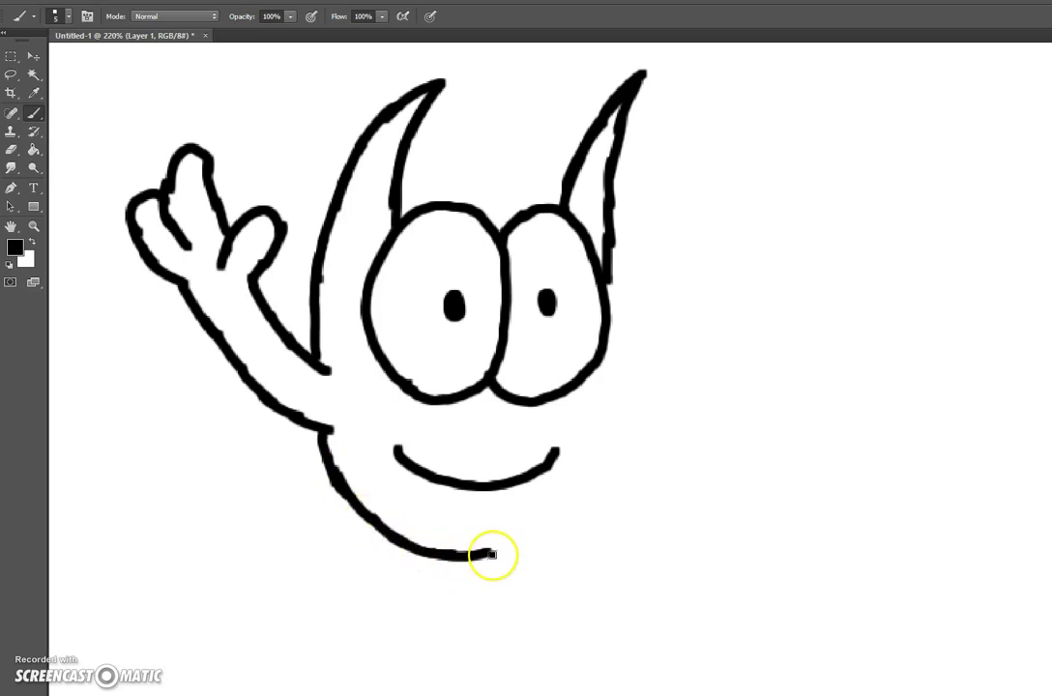
{"action": "mouse_move", "coordinate": [601, 363]}
{"action": "left_mouse_down"}
{"action": "mouse_move", "coordinate": [603, 446]}
{"action": "mouse_move", "coordinate": [605, 438]}
{"action": "mouse_move", "coordinate": [562, 490]}
{"action": "mouse_move", "coordinate": [593, 489]}
{"action": "mouse_move", "coordinate": [566, 525]}
{"action": "mouse_move", "coordinate": [575, 517]}
{"action": "mouse_move", "coordinate": [469, 566]}
{"action": "left_mouse_up"}
Brush a lowered arm with a three-fingered hand on the other side of the body
{"action": "left_click_drag", "start_coordinate": [601, 362], "coordinate": [677, 475]}
{"action": "mouse_move", "coordinate": [608, 452]}
{"action": "left_mouse_down"}
{"action": "mouse_move", "coordinate": [647, 521]}
{"action": "mouse_move", "coordinate": [627, 573]}
{"action": "mouse_move", "coordinate": [647, 572]}
{"action": "mouse_move", "coordinate": [669, 547]}
{"action": "mouse_move", "coordinate": [663, 524]}
{"action": "left_mouse_up"}
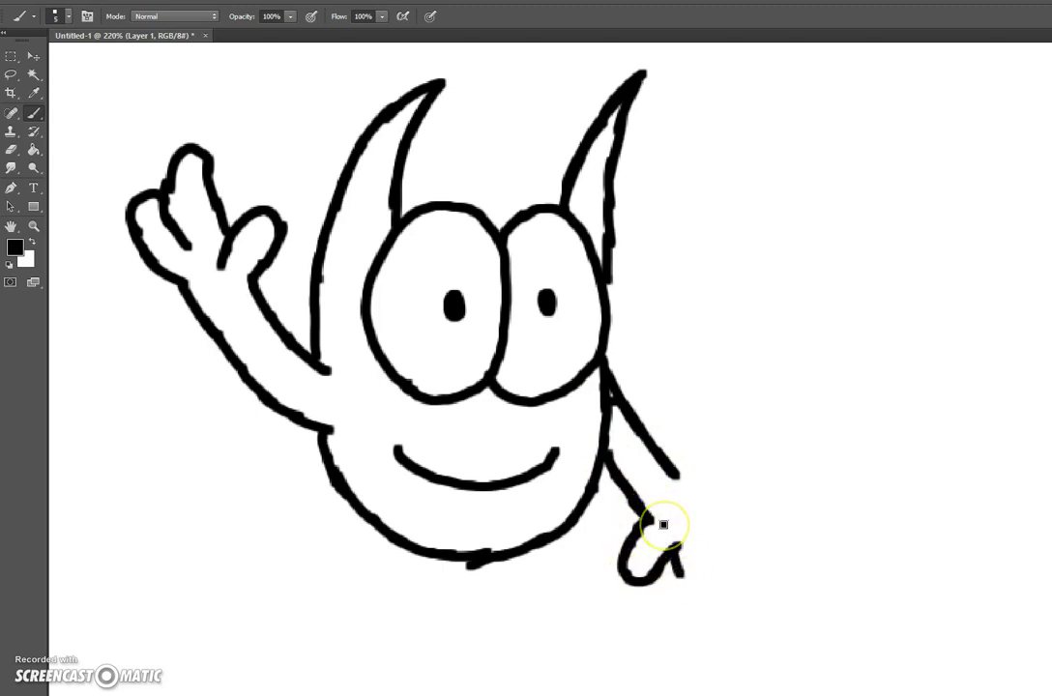
{"action": "mouse_move", "coordinate": [676, 547]}
{"action": "left_mouse_down"}
{"action": "mouse_move", "coordinate": [679, 571]}
{"action": "mouse_move", "coordinate": [707, 604]}
{"action": "mouse_move", "coordinate": [719, 549]}
{"action": "mouse_move", "coordinate": [718, 563]}
{"action": "mouse_move", "coordinate": [749, 573]}
{"action": "mouse_move", "coordinate": [754, 548]}
{"action": "mouse_move", "coordinate": [716, 498]}
{"action": "mouse_move", "coordinate": [693, 489]}
{"action": "left_mouse_up"}
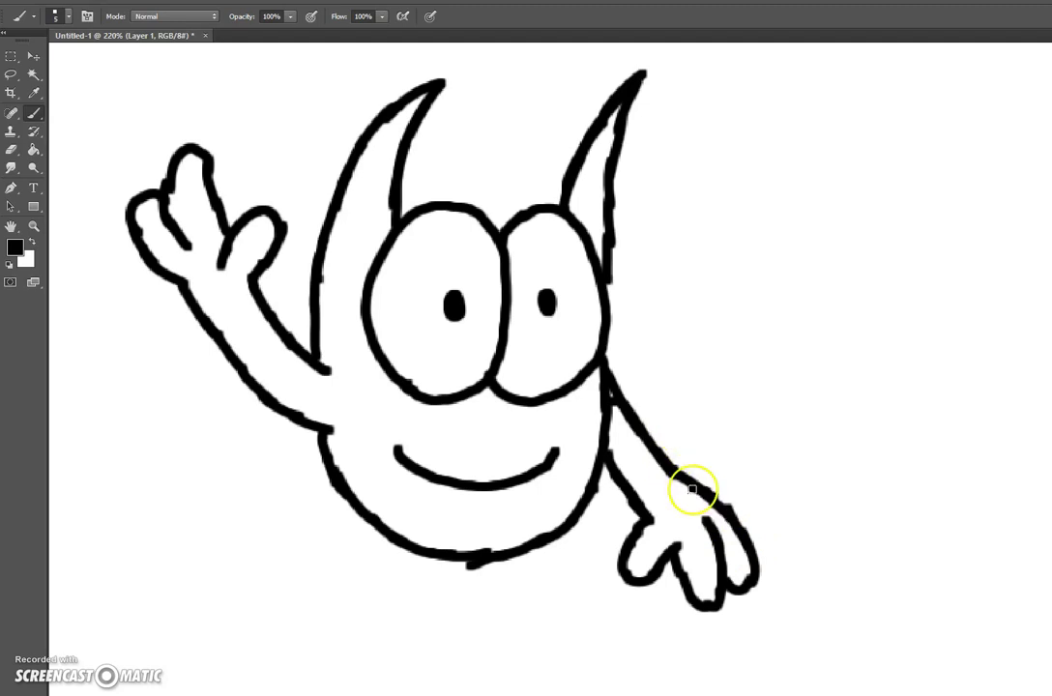
Brush two small rounded feet under the body and erase the stray stroke end between them
{"action": "mouse_move", "coordinate": [373, 530]}
{"action": "left_mouse_down"}
{"action": "mouse_move", "coordinate": [380, 583]}
{"action": "mouse_move", "coordinate": [407, 610]}
{"action": "mouse_move", "coordinate": [439, 563]}
{"action": "mouse_move", "coordinate": [437, 577]}
{"action": "mouse_move", "coordinate": [507, 572]}
{"action": "mouse_move", "coordinate": [501, 557]}
{"action": "mouse_move", "coordinate": [512, 588]}
{"action": "mouse_move", "coordinate": [538, 602]}
{"action": "mouse_move", "coordinate": [549, 590]}
{"action": "mouse_move", "coordinate": [550, 545]}
{"action": "mouse_move", "coordinate": [461, 571]}
{"action": "left_mouse_up"}
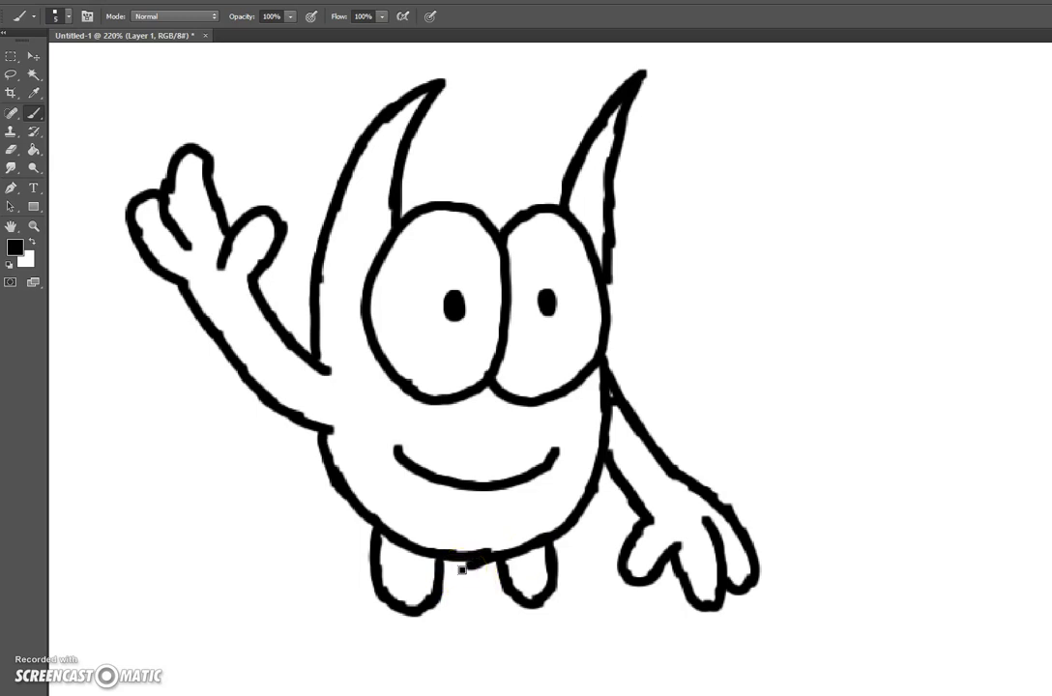
{"action": "left_click", "coordinate": [12, 152]}
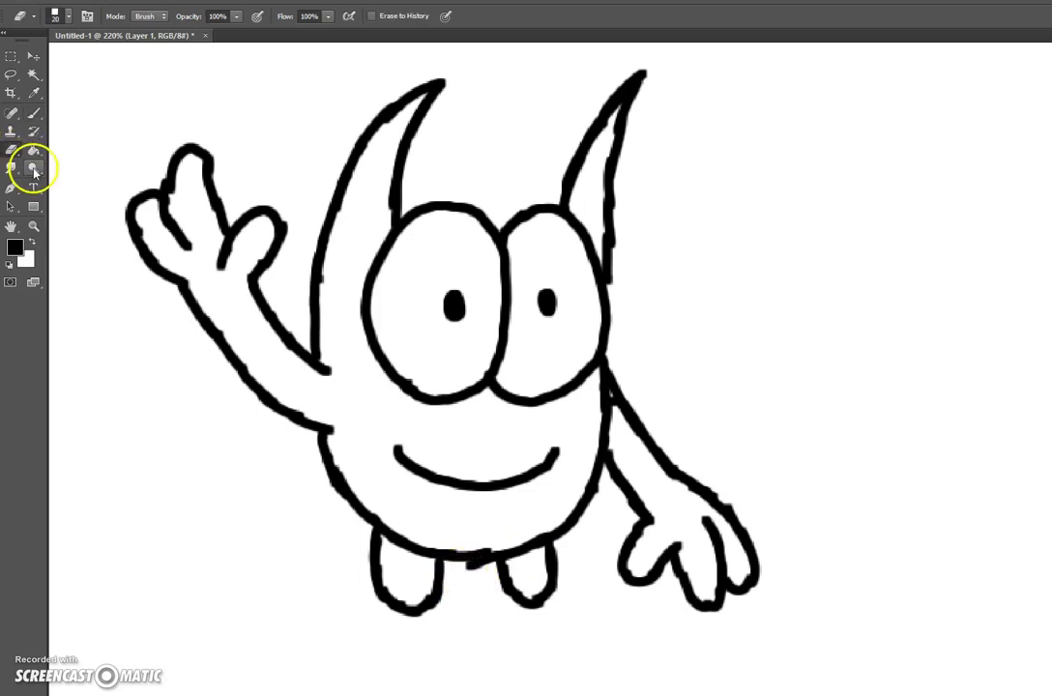
{"action": "left_click_drag", "start_coordinate": [474, 566], "coordinate": [460, 570]}
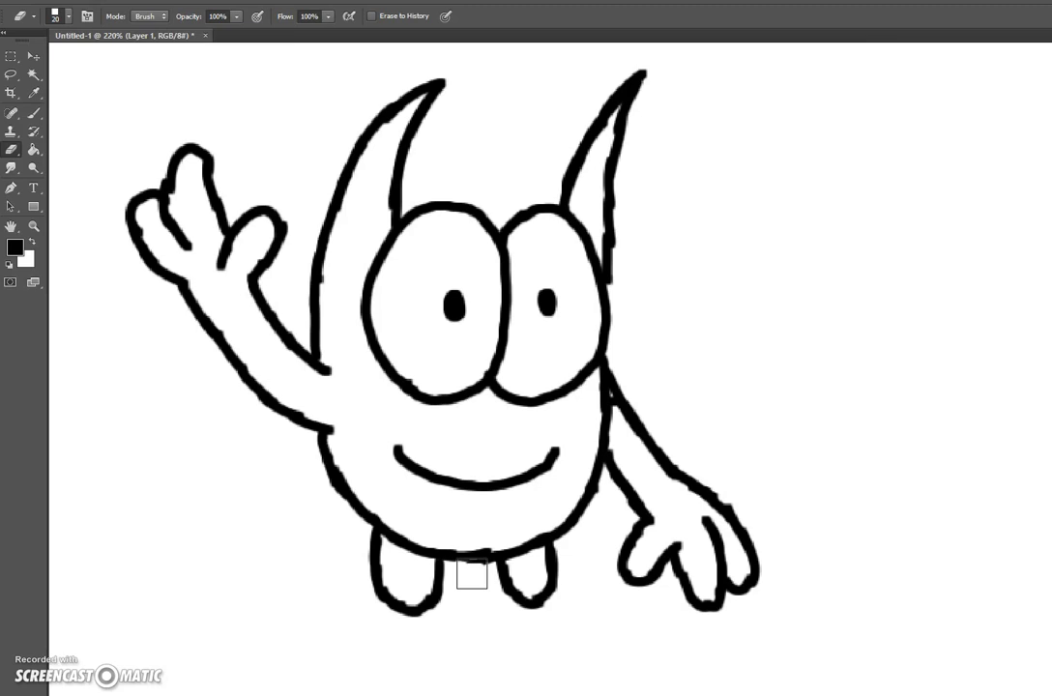
Brush a pale yellow curve from the larger eye down to the body outline to mark the belly's edge
{"action": "left_click", "coordinate": [34, 114]}
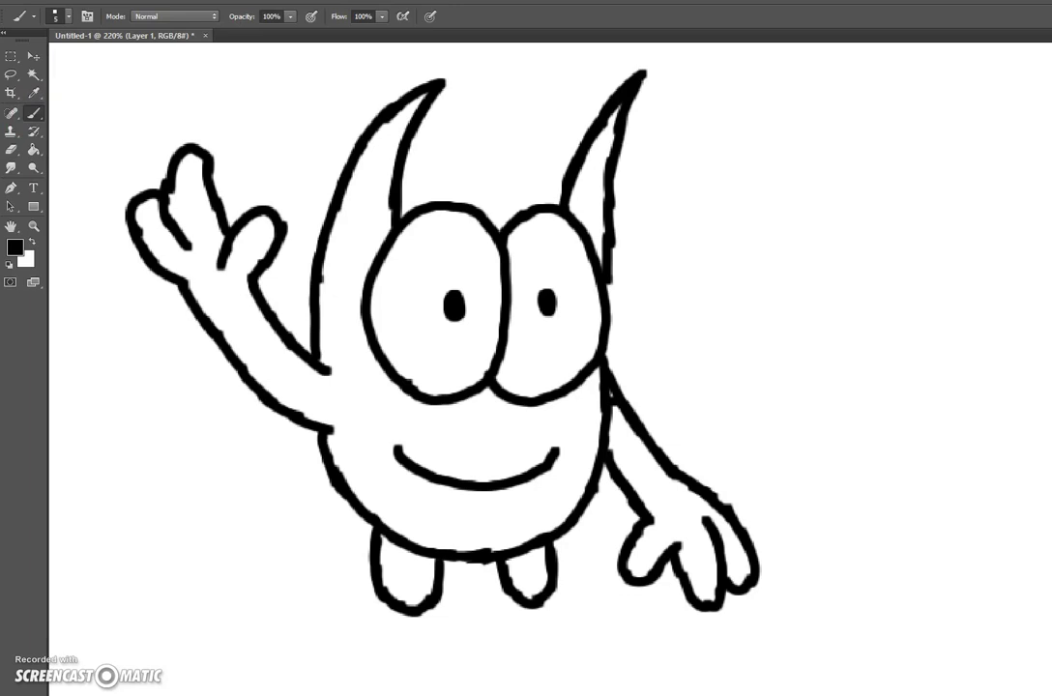
{"action": "left_click_drag", "start_coordinate": [376, 518], "coordinate": [389, 393]}
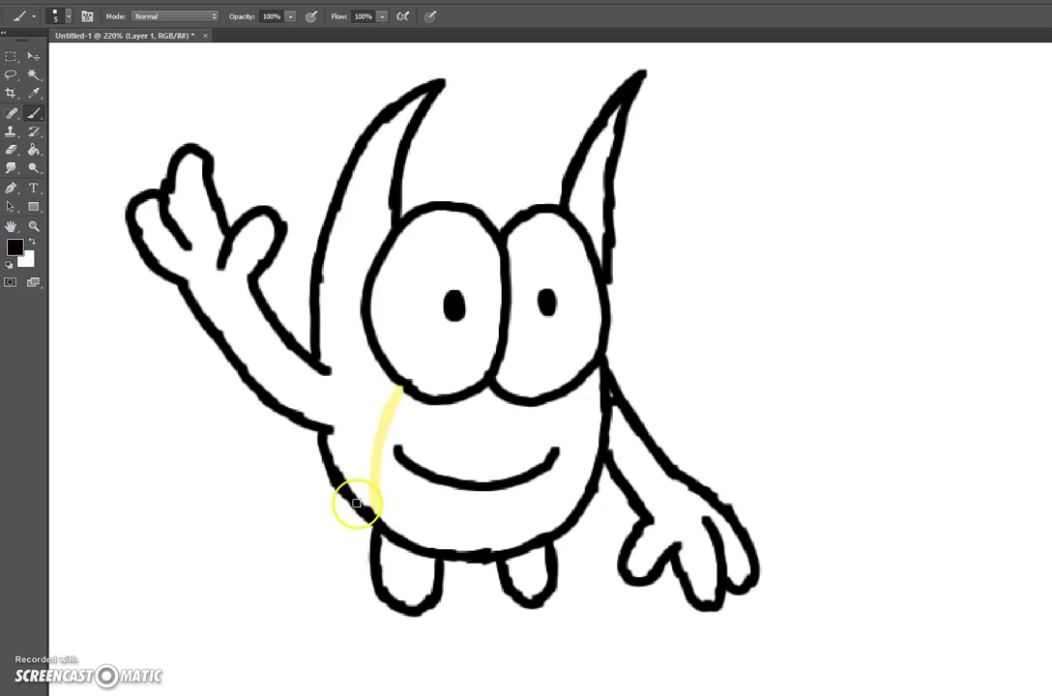
{"action": "mouse_move", "coordinate": [356, 504]}
{"action": "left_mouse_down"}
{"action": "mouse_move", "coordinate": [402, 385]}
{"action": "mouse_move", "coordinate": [392, 384]}
{"action": "left_mouse_up"}
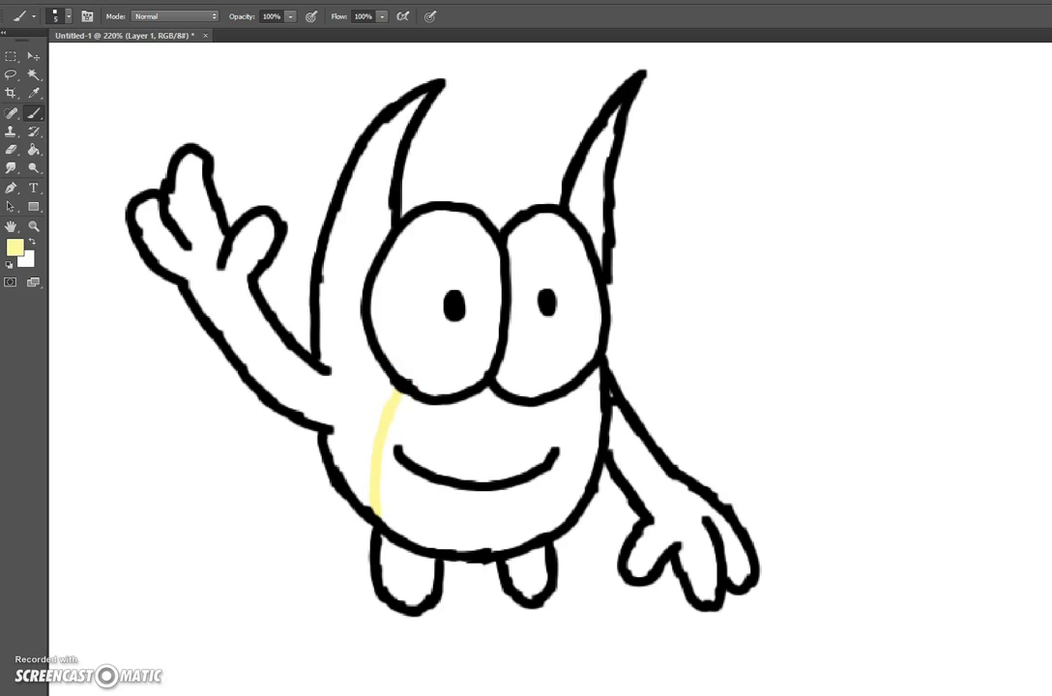
Fill the character's outlines with black and the belly around the mouth with pale yellow
{"action": "left_click", "coordinate": [34, 151]}
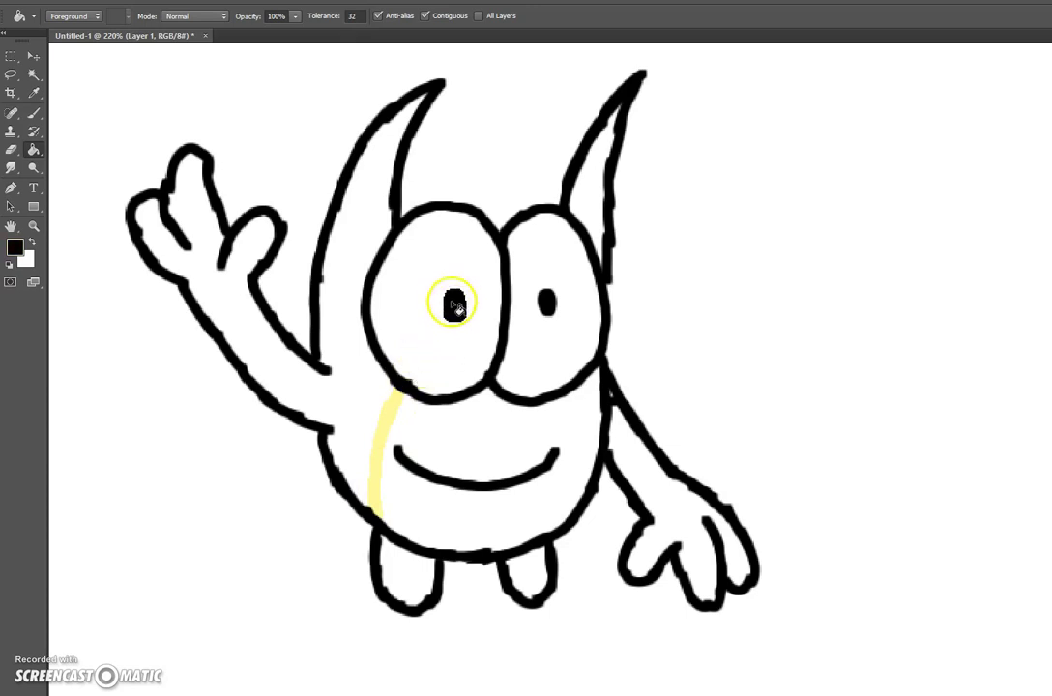
{"action": "left_click", "coordinate": [504, 331]}
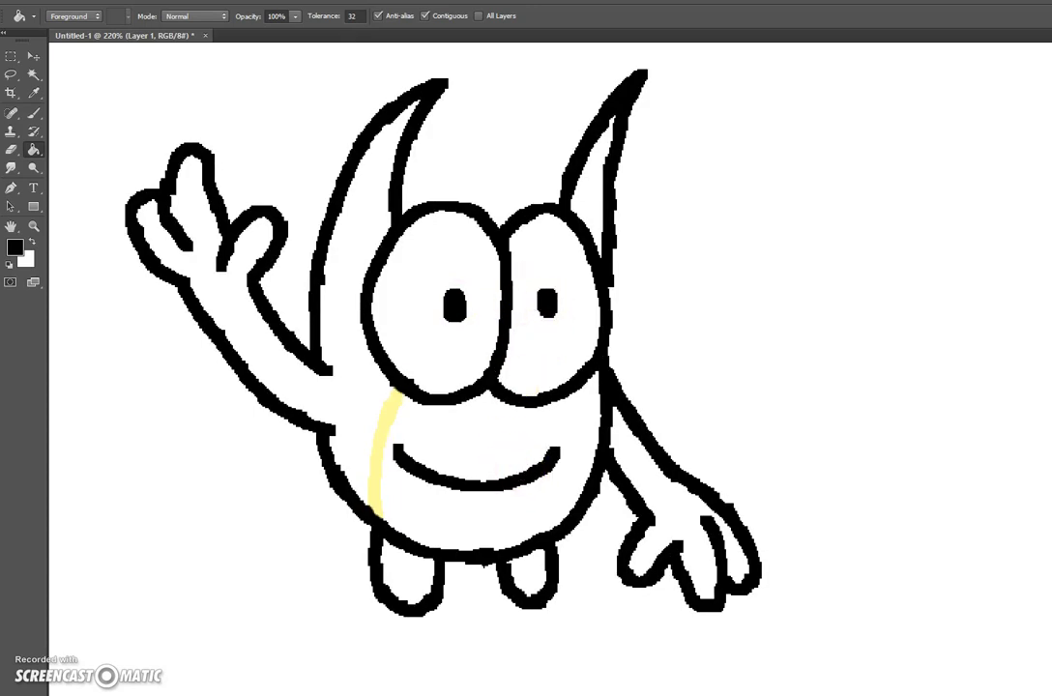
{"action": "left_click", "coordinate": [465, 444]}
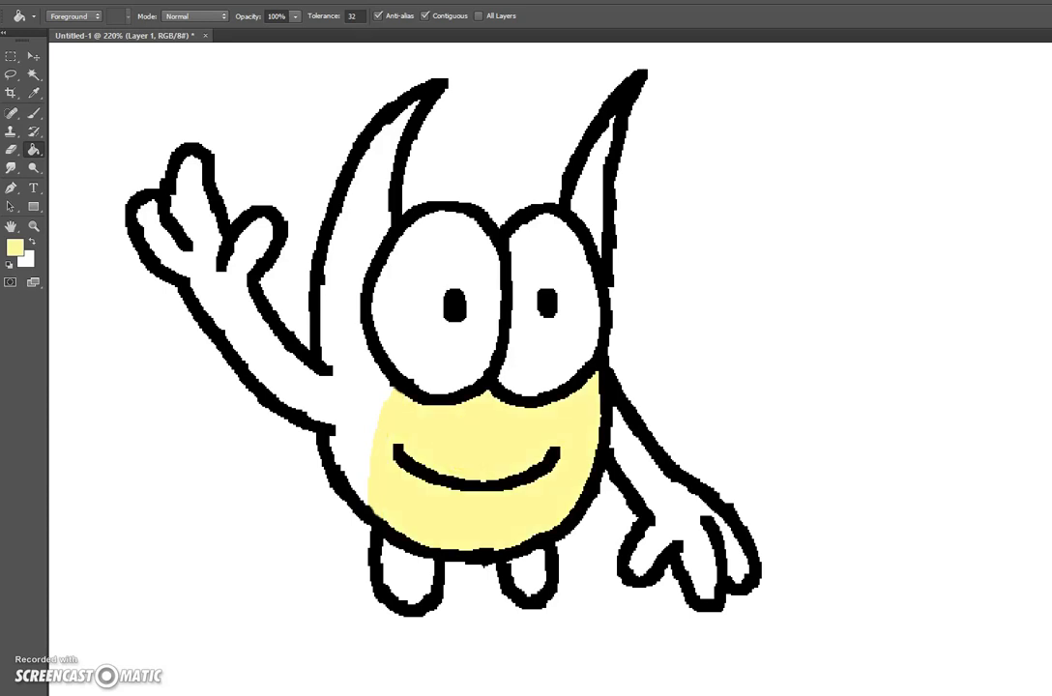
Fill the side of the body, both ears, both arms and the two feet with red
{"action": "left_click", "coordinate": [341, 406]}
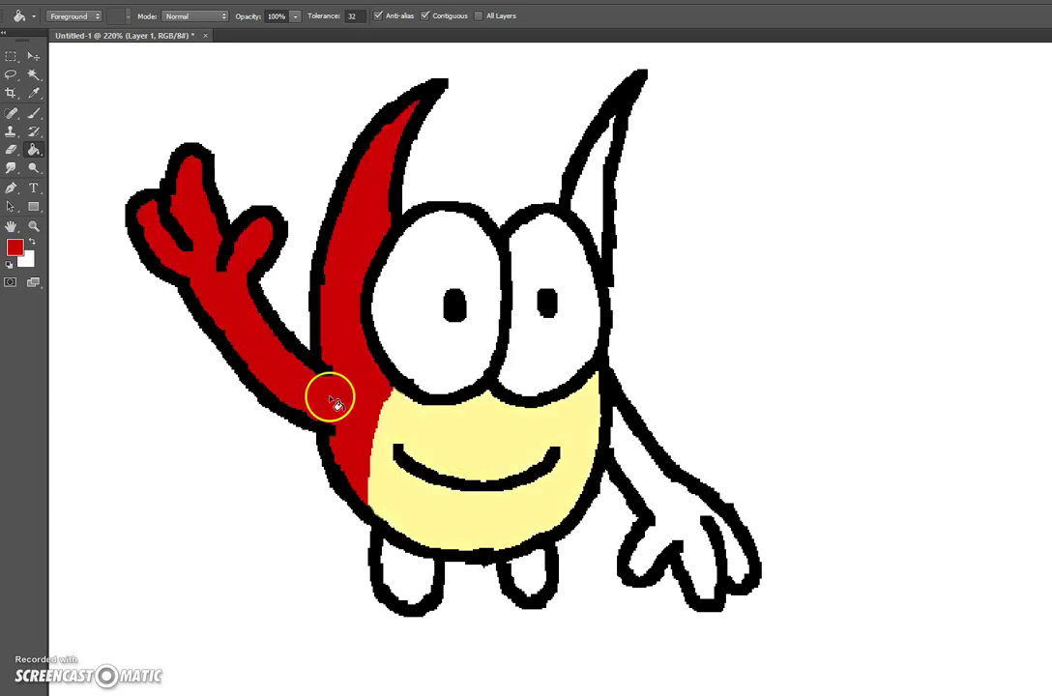
{"action": "left_click", "coordinate": [587, 199]}
{"action": "left_click", "coordinate": [639, 481]}
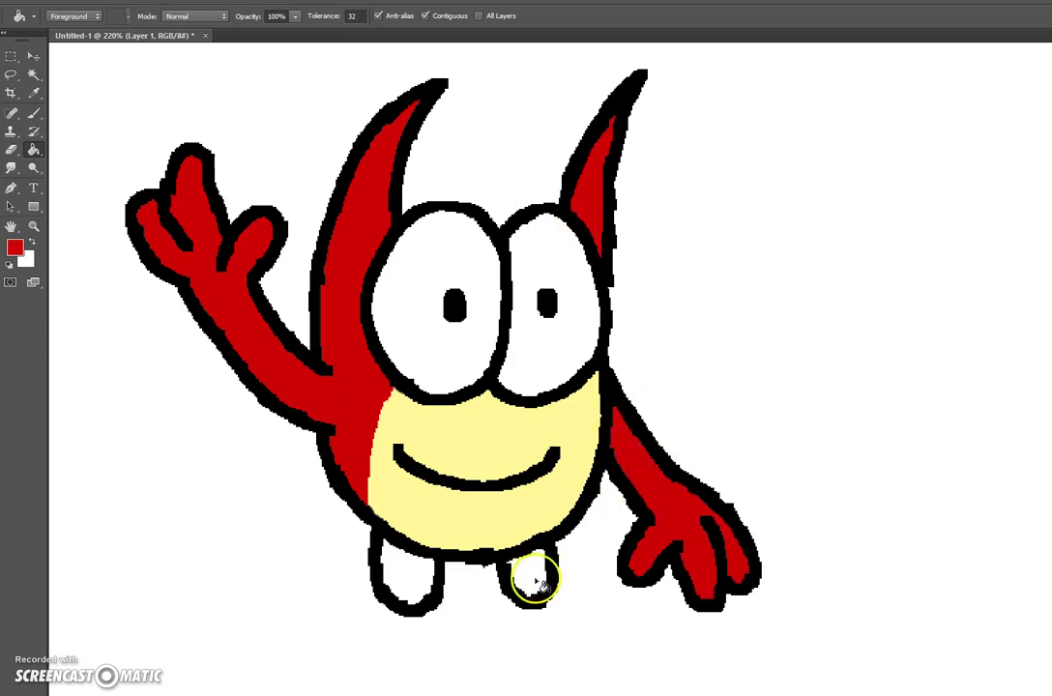
{"action": "left_click", "coordinate": [537, 571]}
{"action": "left_click", "coordinate": [406, 572]}
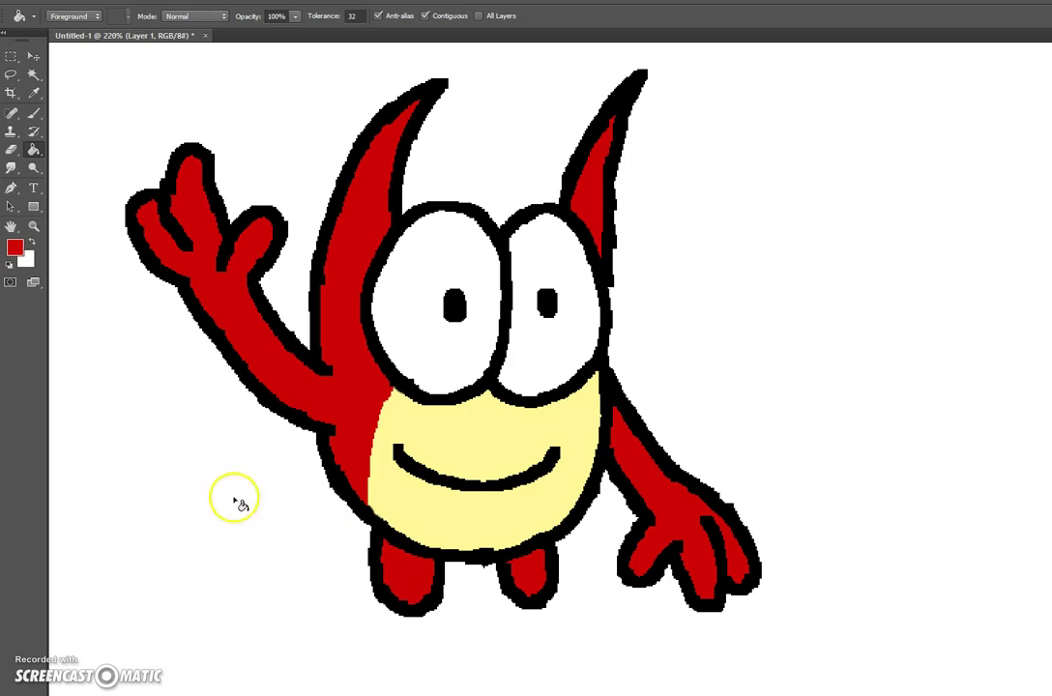
Merge the MOUSE and CINTIQ TABLET heading layers with the drawing layer into a single layer
{"action": "left_click", "coordinate": [32, 208]}
{"action": "left_click", "coordinate": [33, 225]}
{"action": "left_click_drag", "start_coordinate": [376, 470], "coordinate": [198, 411]}
{"action": "left_click_drag", "start_coordinate": [421, 343], "coordinate": [531, 317]}
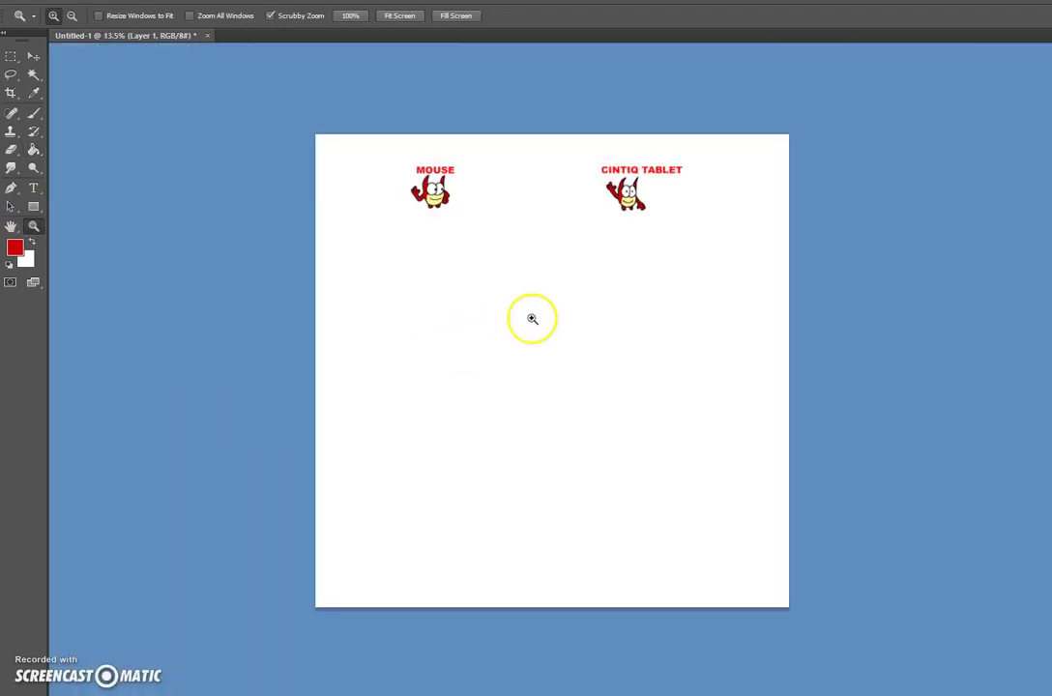
{"action": "left_click", "coordinate": [608, 187]}
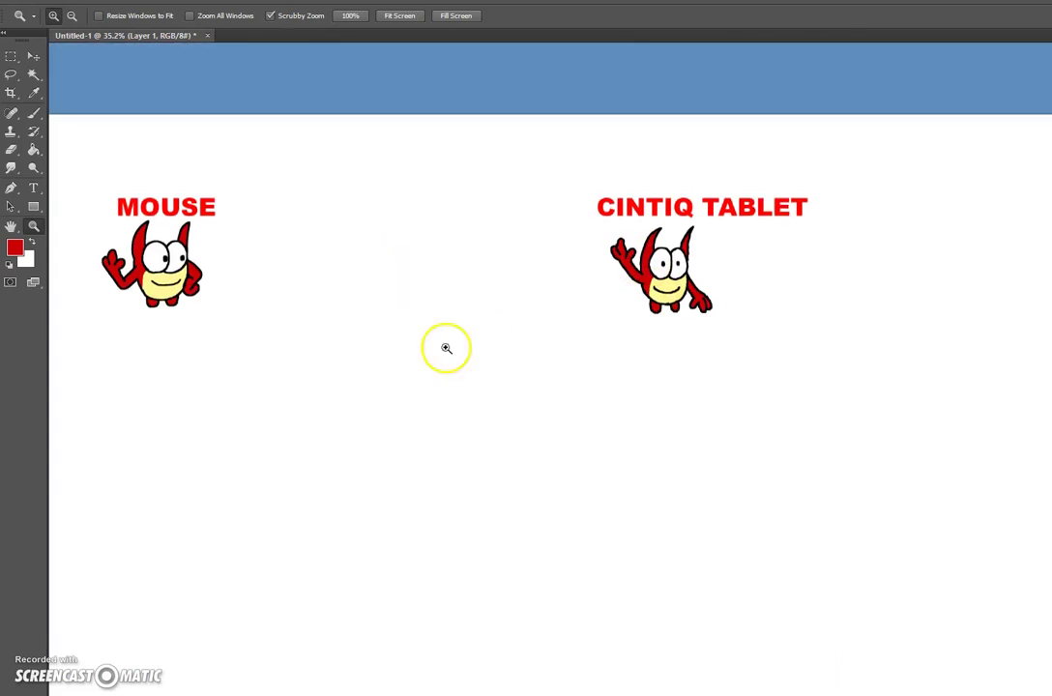
{"action": "left_click", "coordinate": [14, 56]}
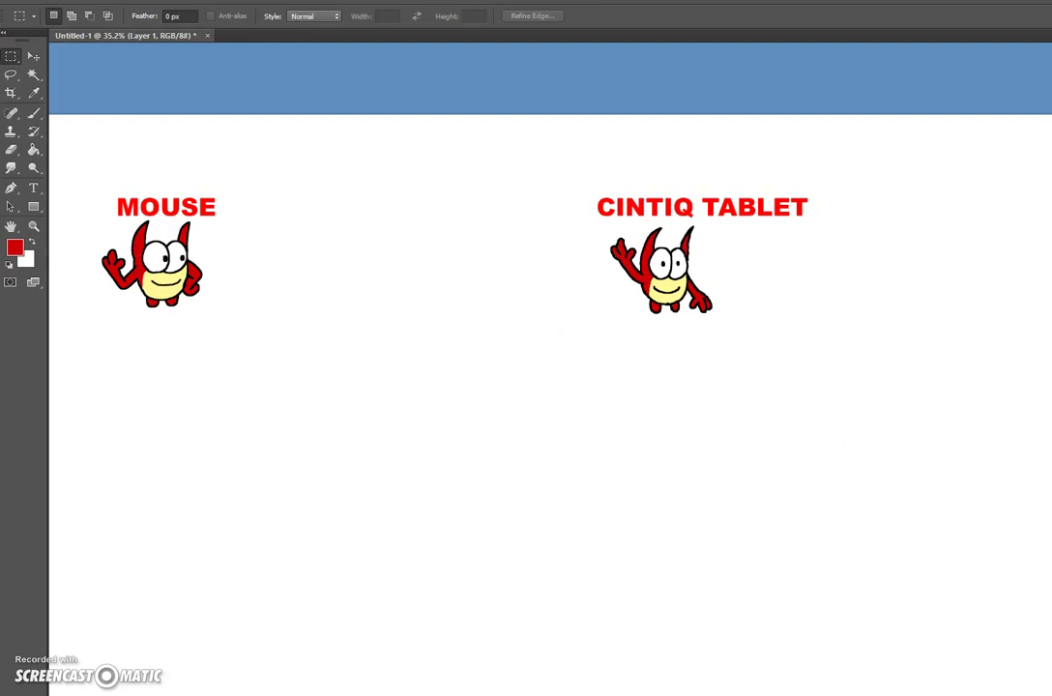
{"action": "right_click", "coordinate": [1034, 554]}
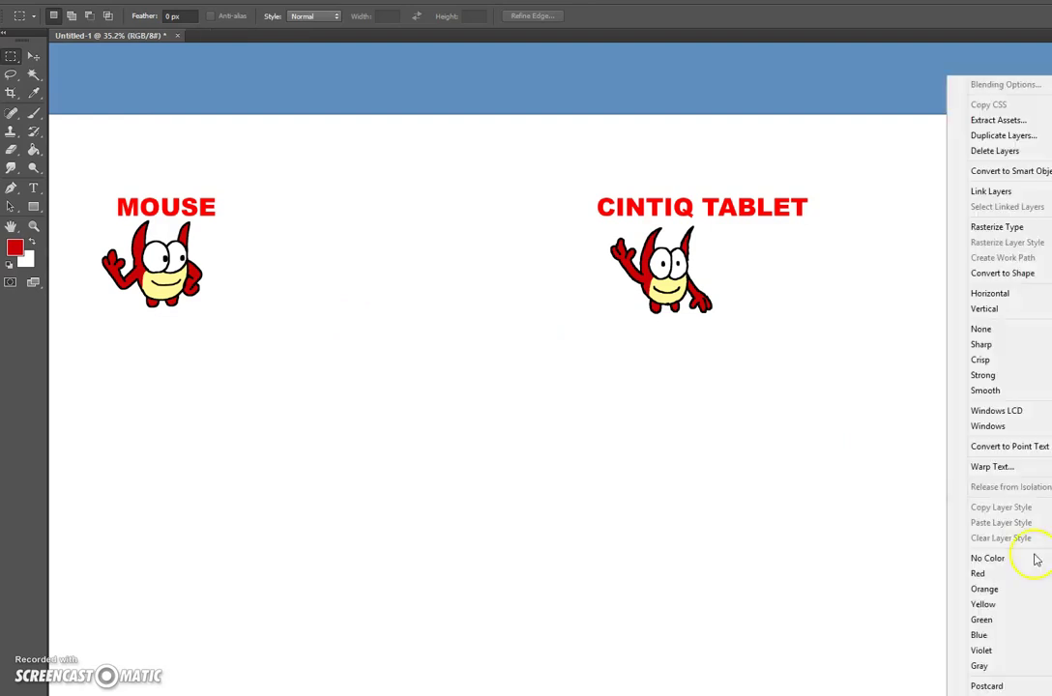
{"action": "key", "text": "Escape"}
{"action": "right_click", "coordinate": [1034, 491]}
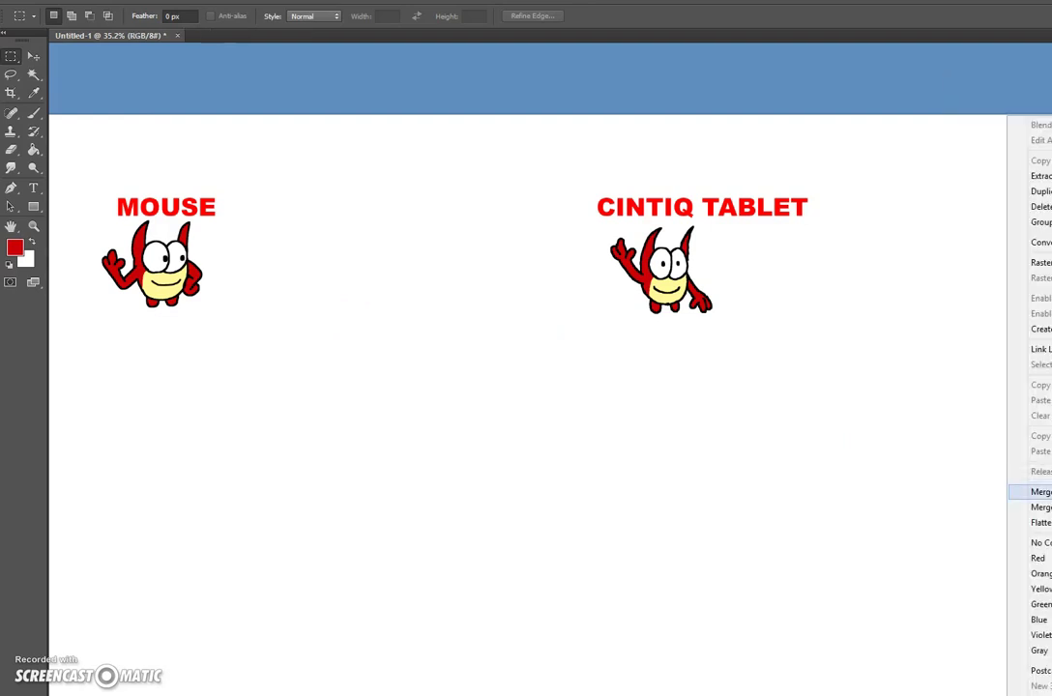
{"action": "left_click", "coordinate": [1040, 492]}
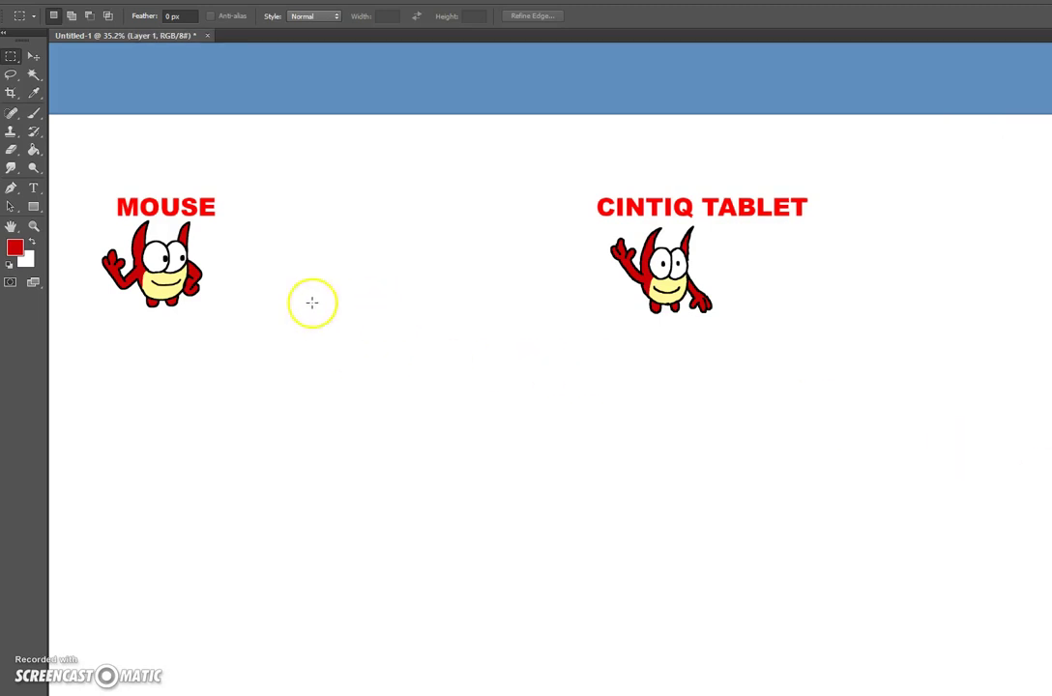
Cut the MOUSE heading with its character and paste it directly beside the CINTIQ TABLET drawing, roughly level with it
{"action": "left_click_drag", "start_coordinate": [249, 353], "coordinate": [83, 181]}
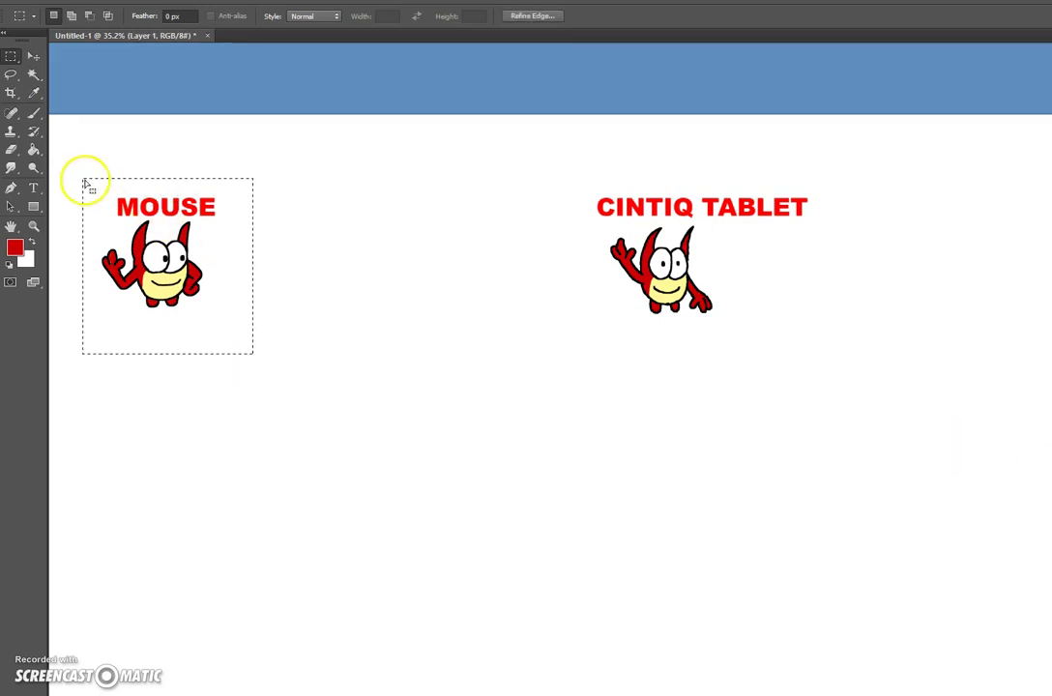
{"action": "key", "text": "ctrl+x"}
{"action": "left_click", "coordinate": [33, 56]}
{"action": "key", "text": "ctrl+v"}
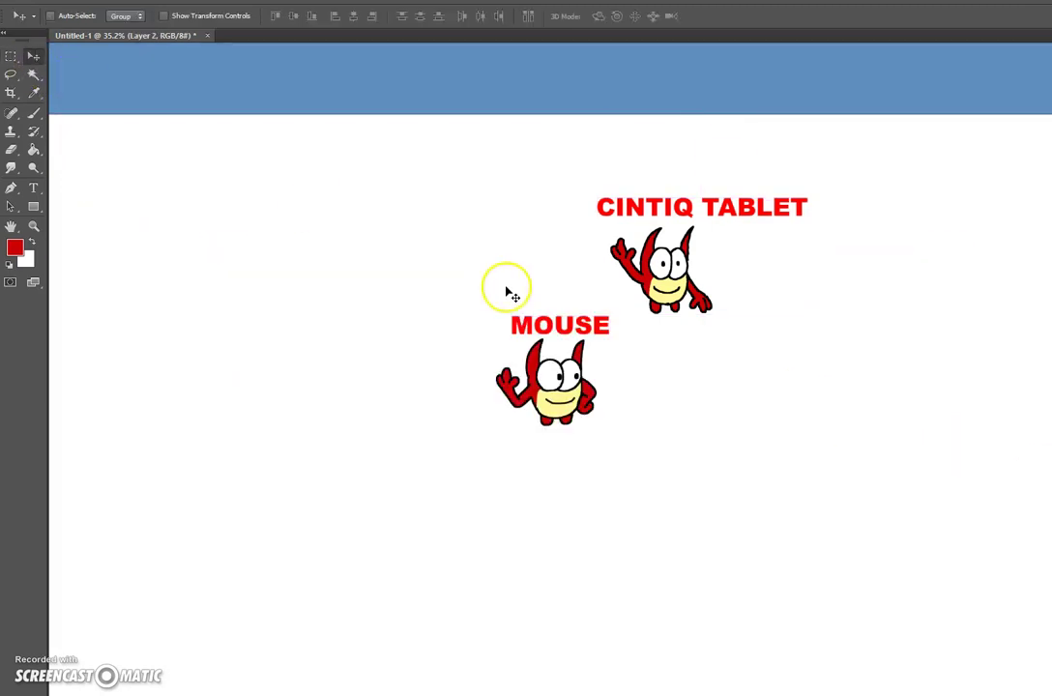
{"action": "left_click_drag", "start_coordinate": [555, 394], "coordinate": [463, 280]}
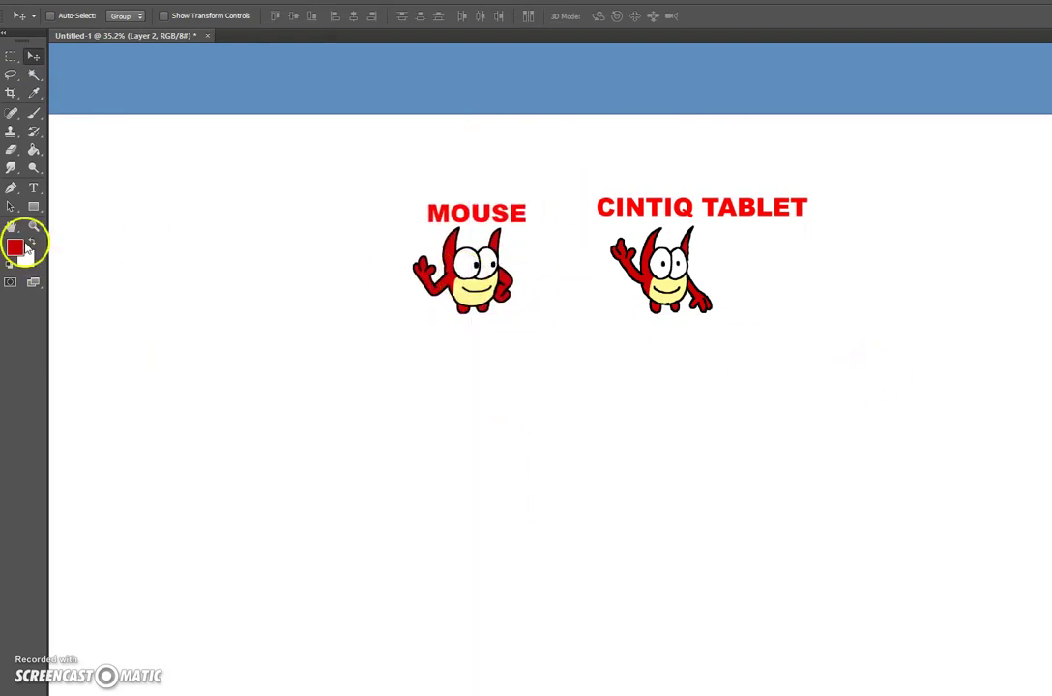
Examine the mouse and Cintiq tablet characters side by side up close
{"action": "left_click", "coordinate": [33, 225]}
{"action": "left_click_drag", "start_coordinate": [553, 297], "coordinate": [622, 541]}
{"action": "scroll", "coordinate": [549, 367], "scroll_direction": "right", "scroll_amount": 3}
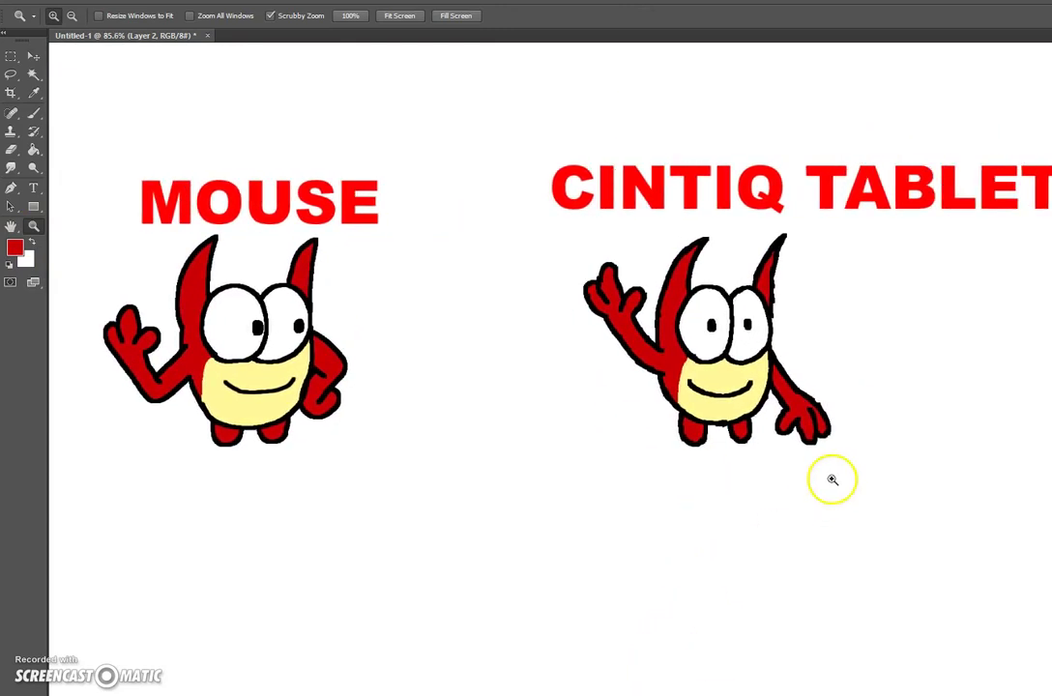
{"action": "scroll", "coordinate": [549, 339], "scroll_direction": "right", "scroll_amount": 2}
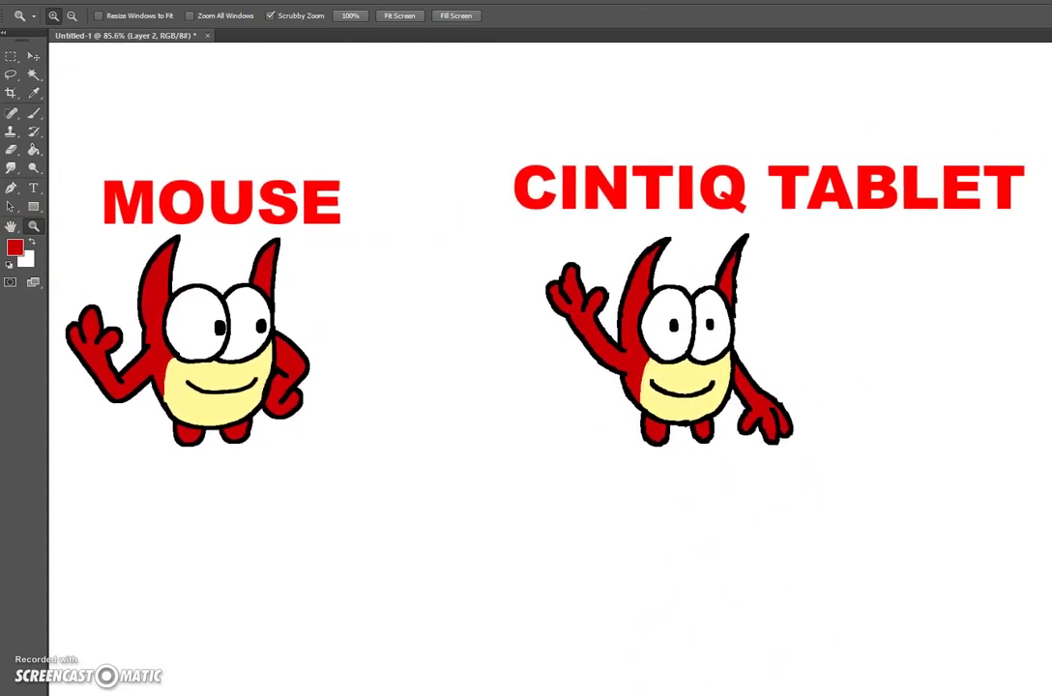